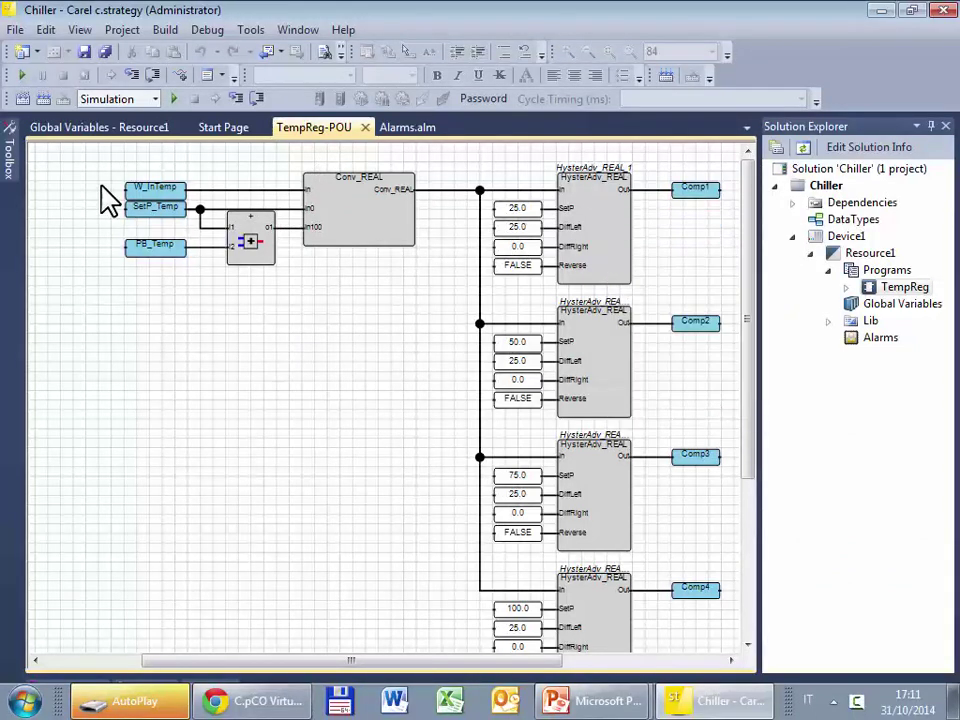
Open the Deployment View showing the WorkStation linked over USB1 to the CAREL_PCO controller.
click(80, 31)
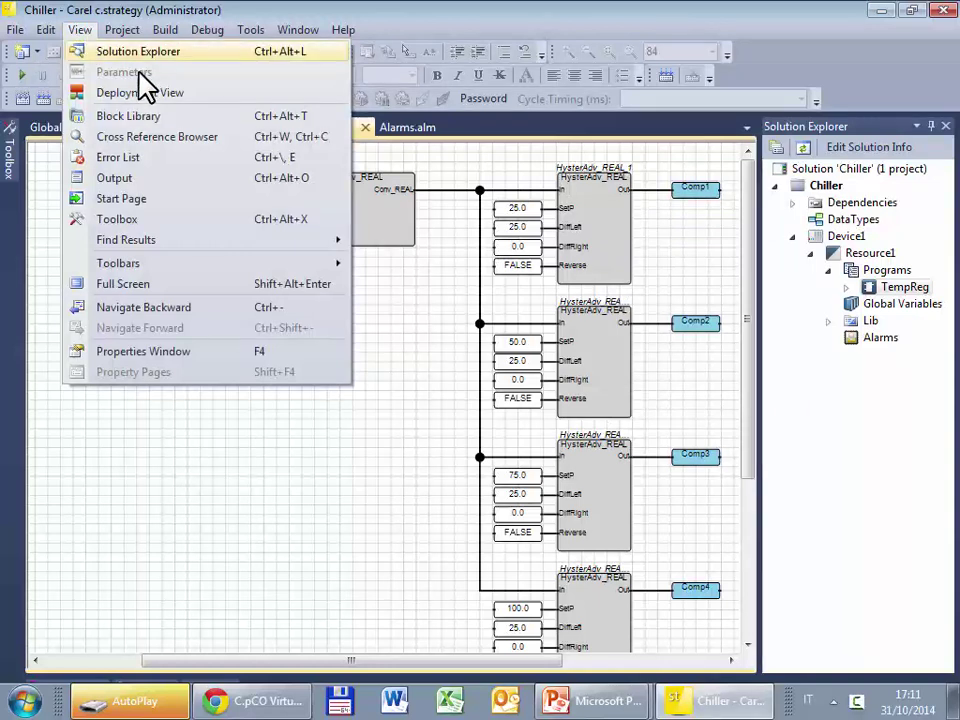
click(202, 96)
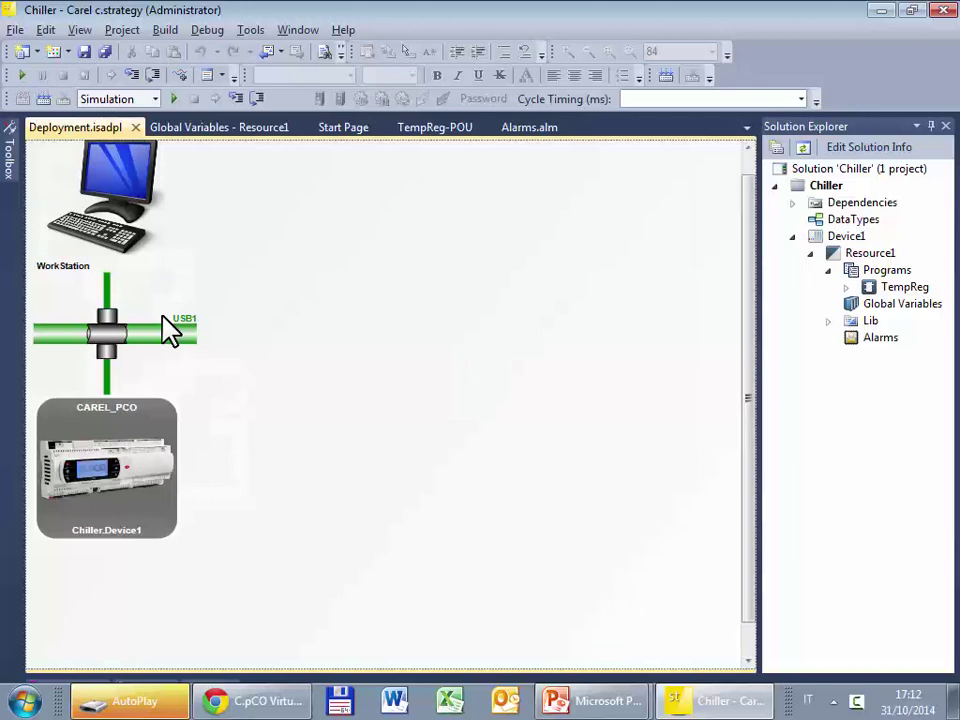
Show the USB1 link's properties and check its instance name and COM6 port at 115200 baud.
click(180, 345)
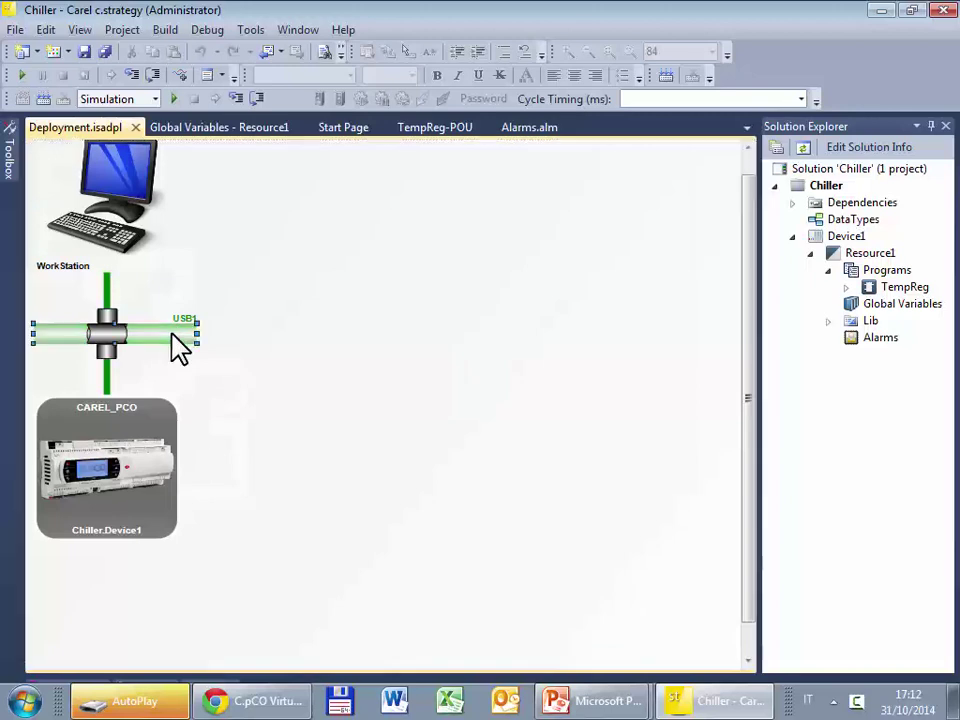
right_click(180, 345)
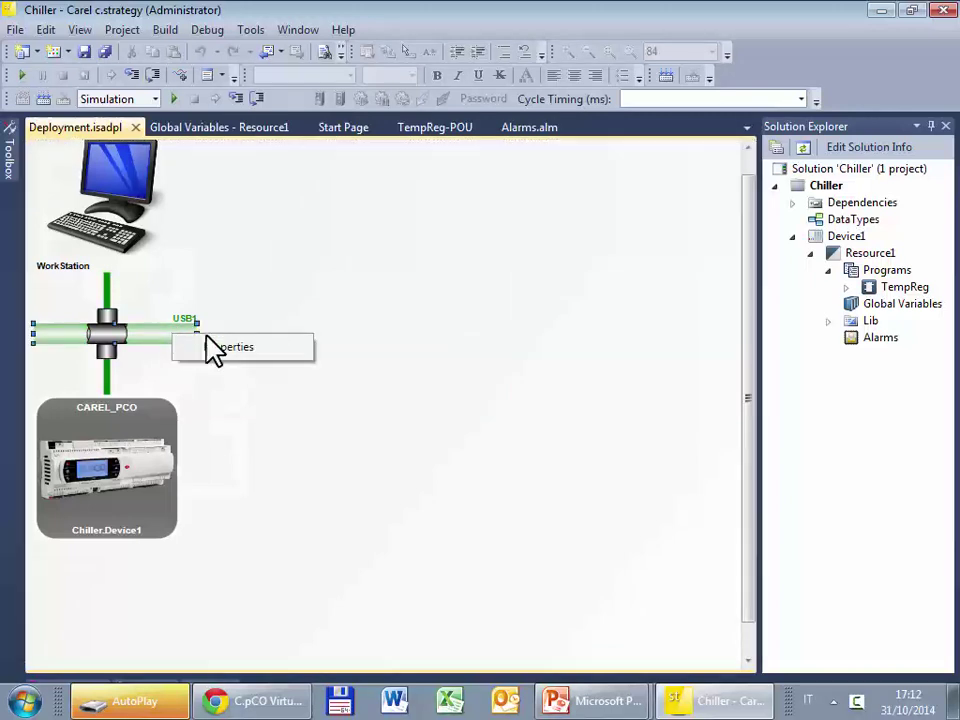
click(274, 353)
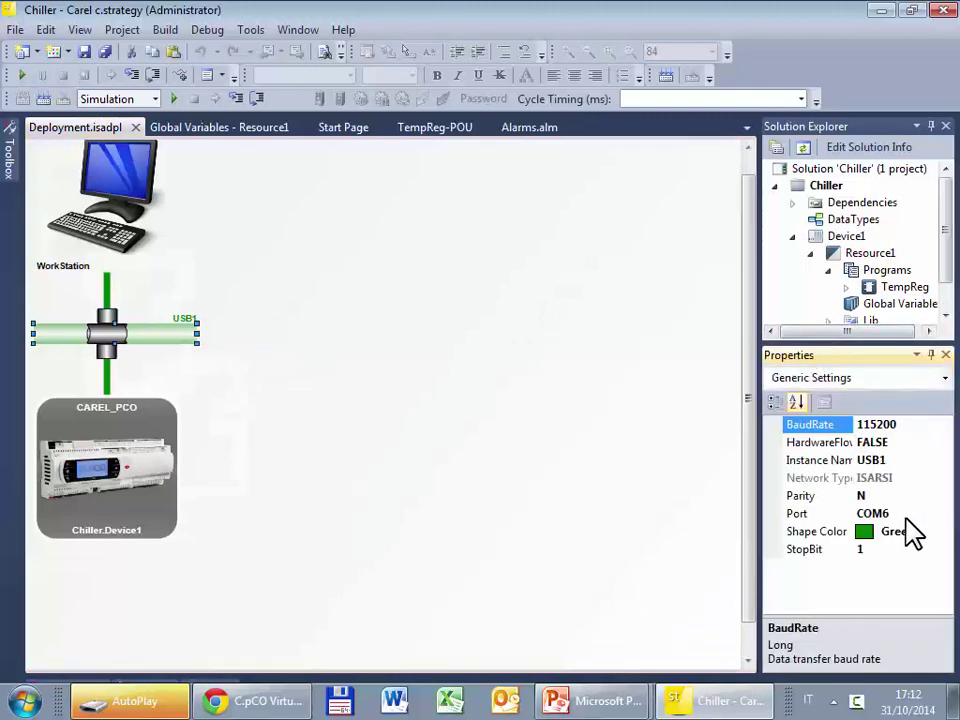
click(895, 460)
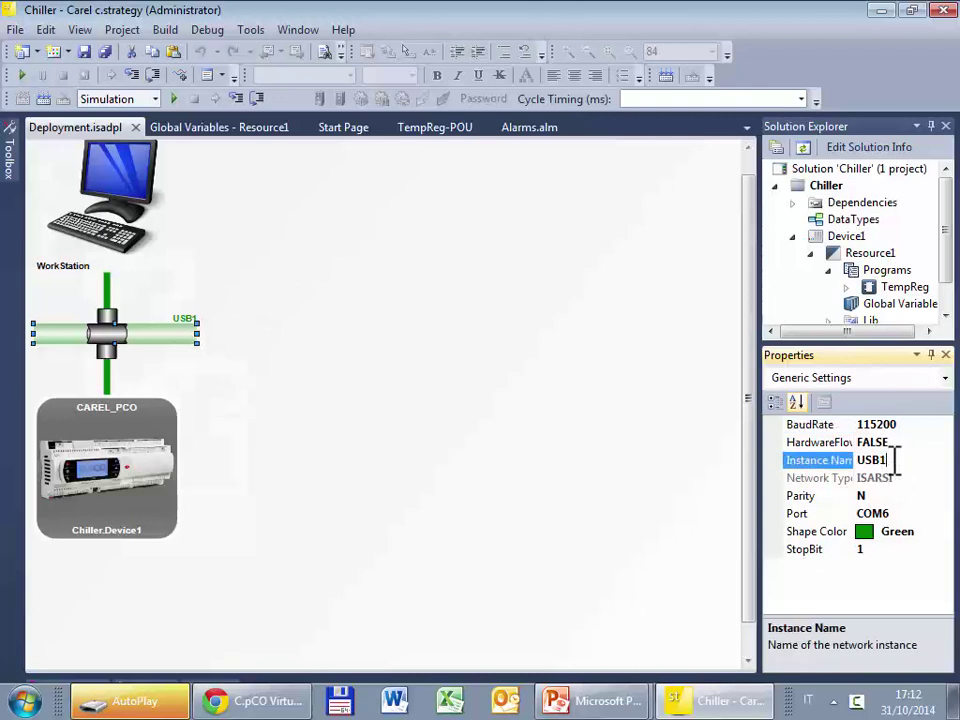
click(898, 512)
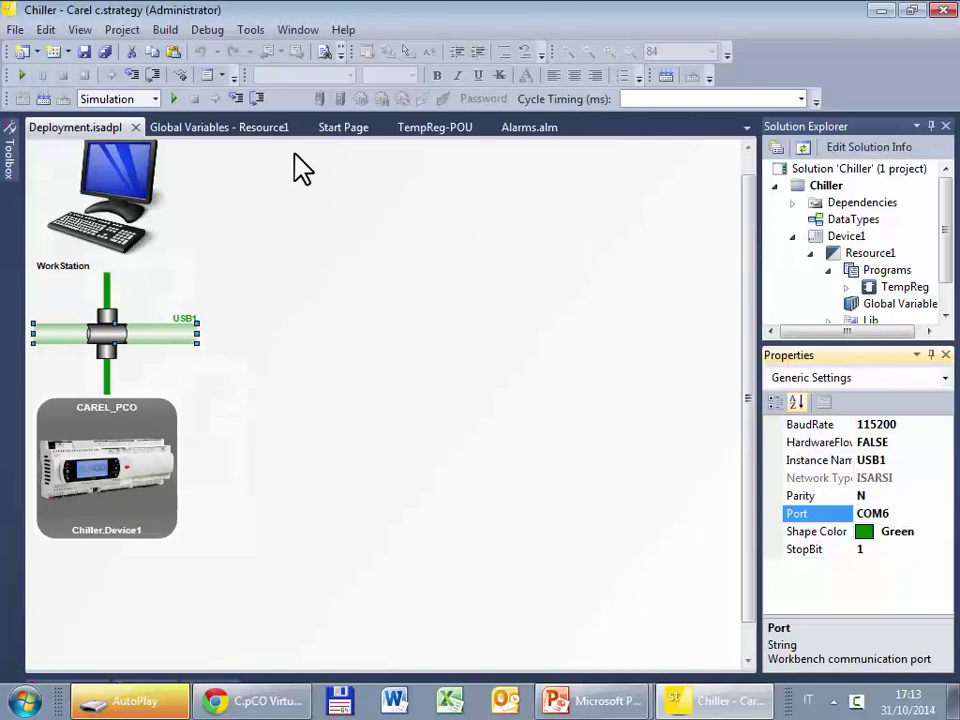
click(245, 32)
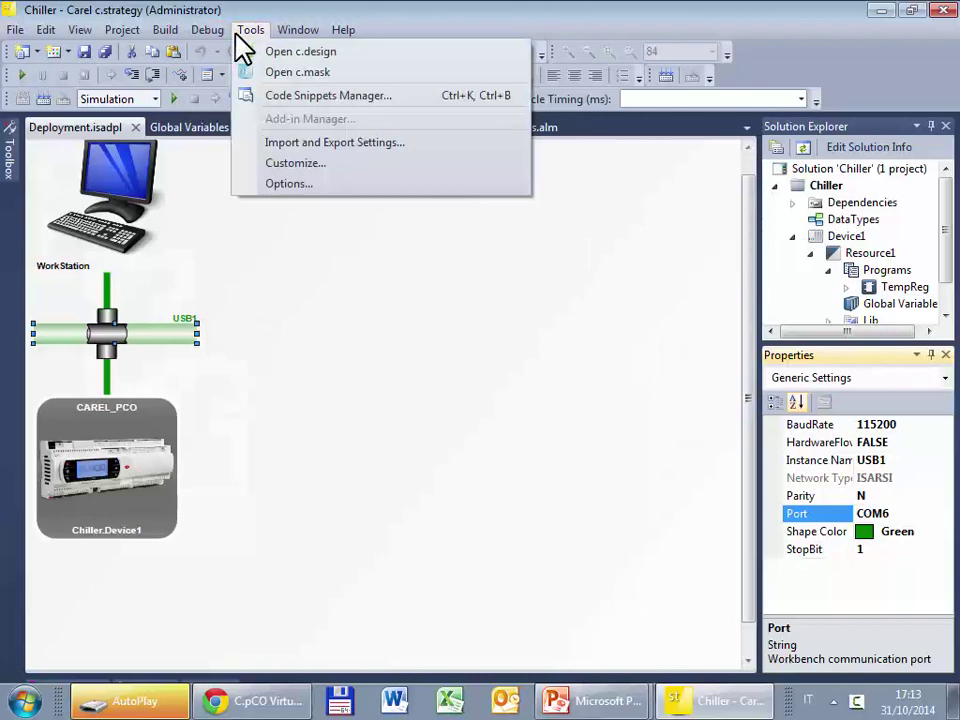
click(285, 60)
click(251, 29)
click(268, 50)
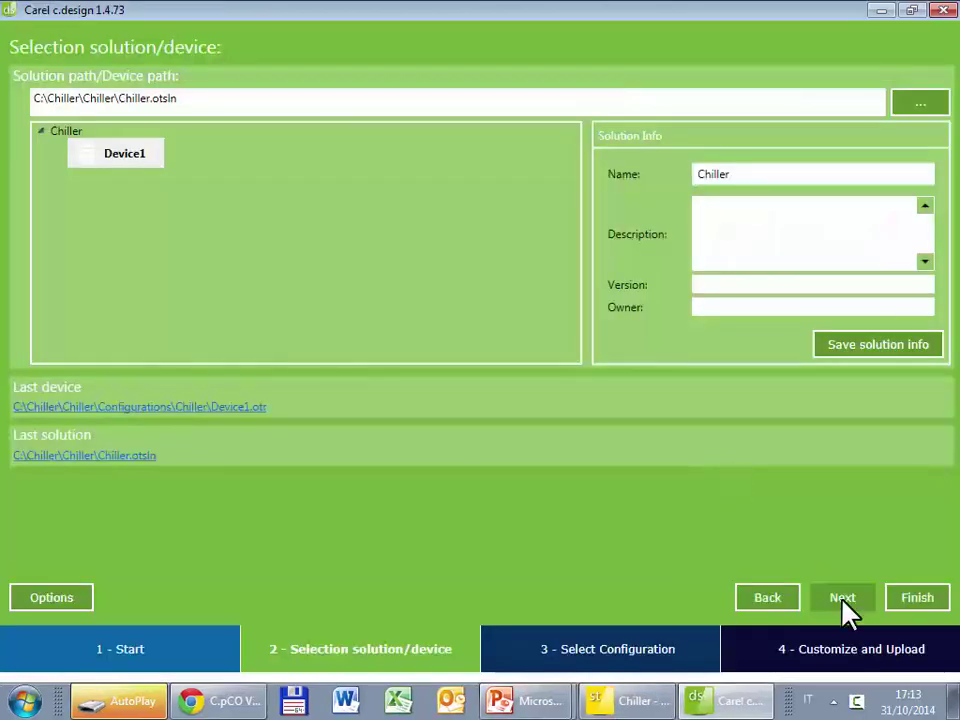
click(841, 599)
click(843, 600)
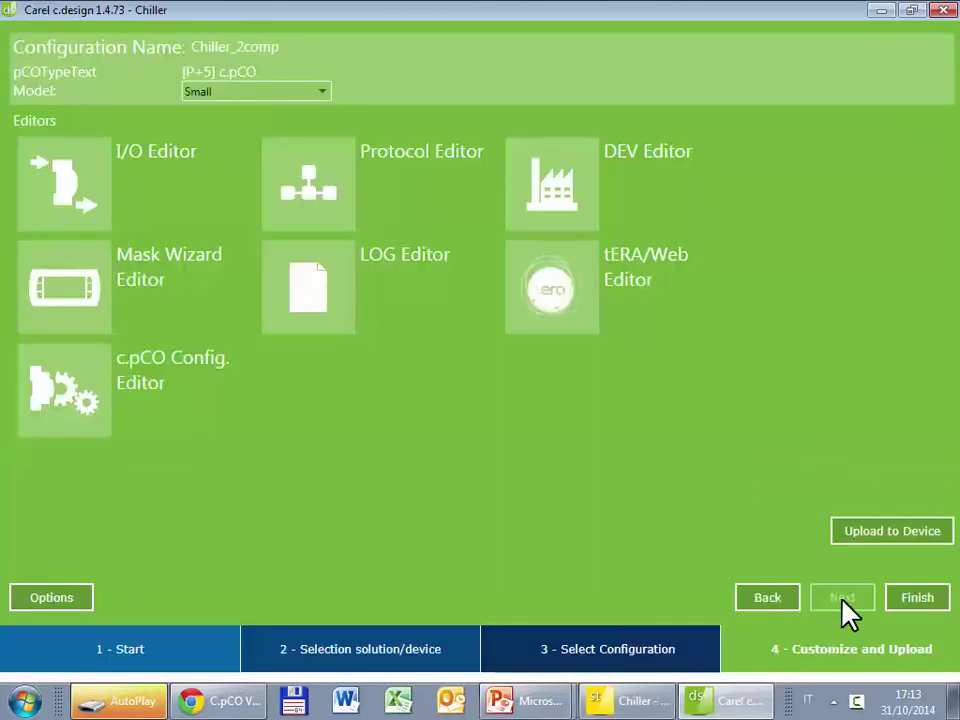
click(872, 540)
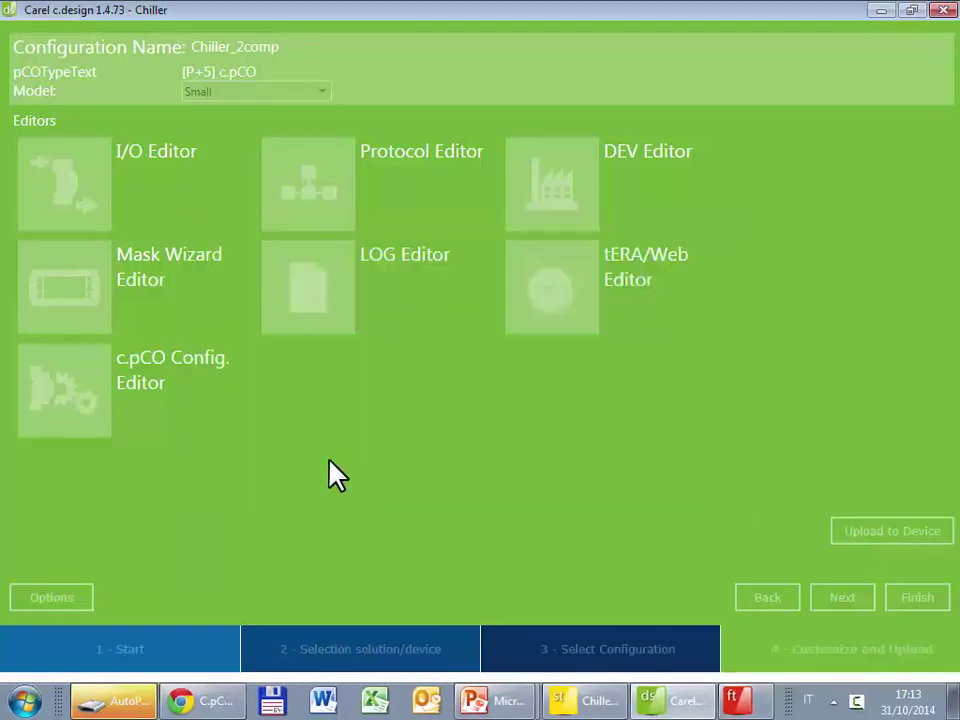
click(256, 452)
click(267, 439)
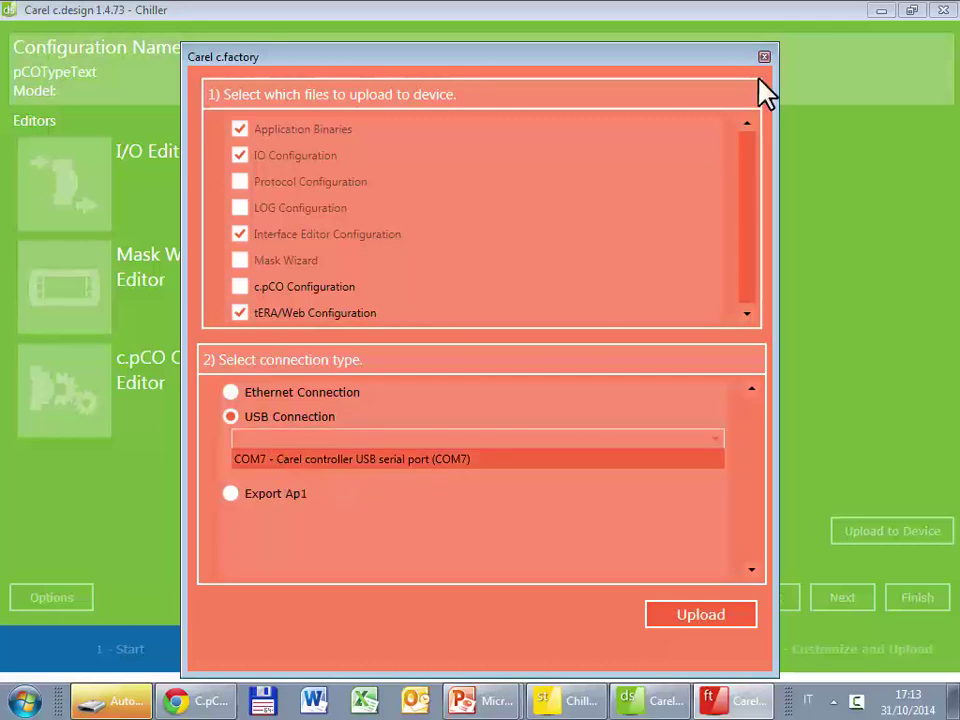
click(845, 40)
click(943, 10)
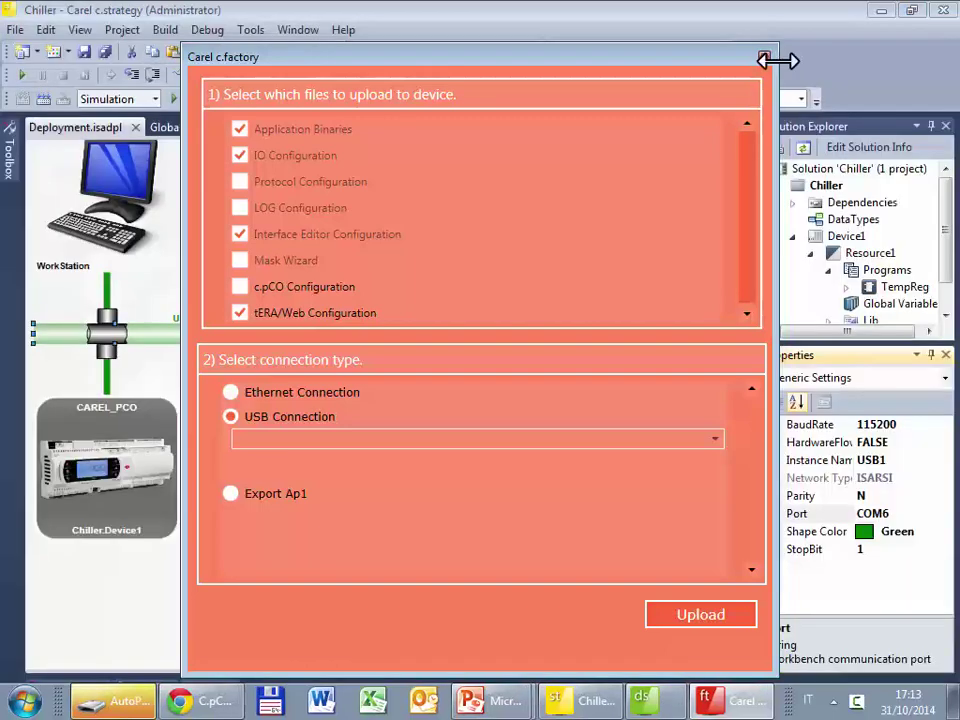
click(764, 56)
Change the USB1 link's port from COM6 to COM7.
click(903, 514)
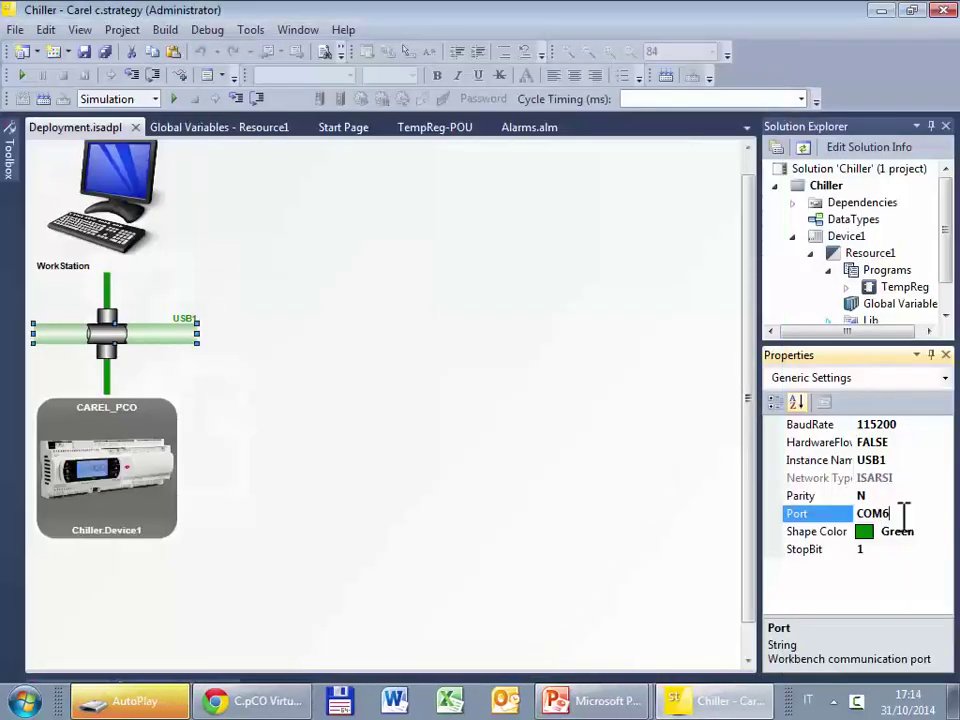
key(BackSpace)
text(7)
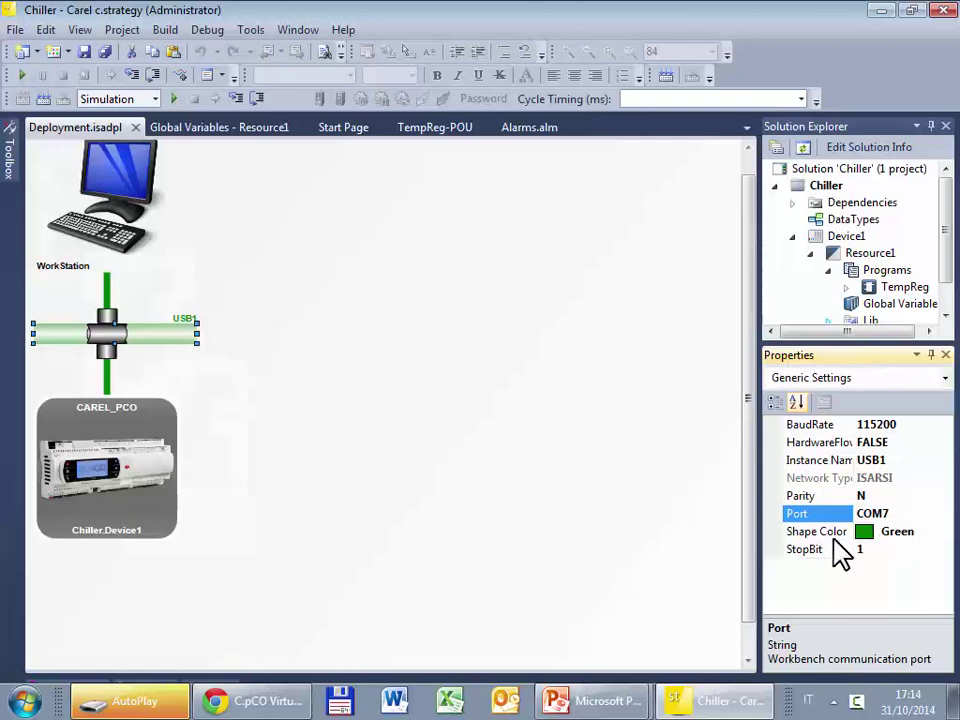
Switch the configuration to Online and start debugging on the controller.
click(152, 99)
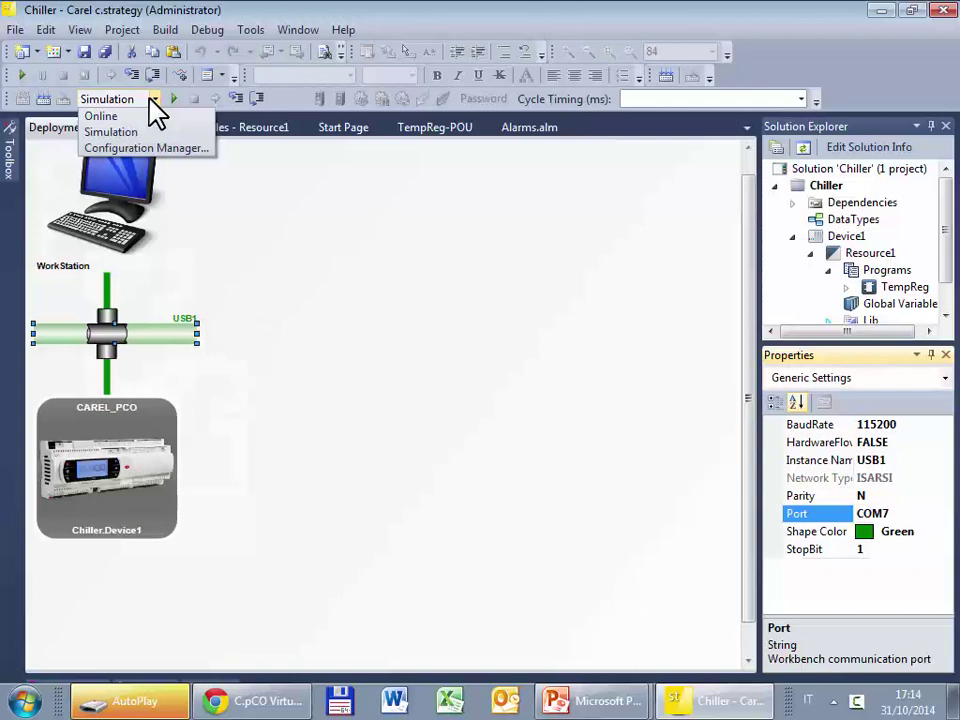
click(140, 116)
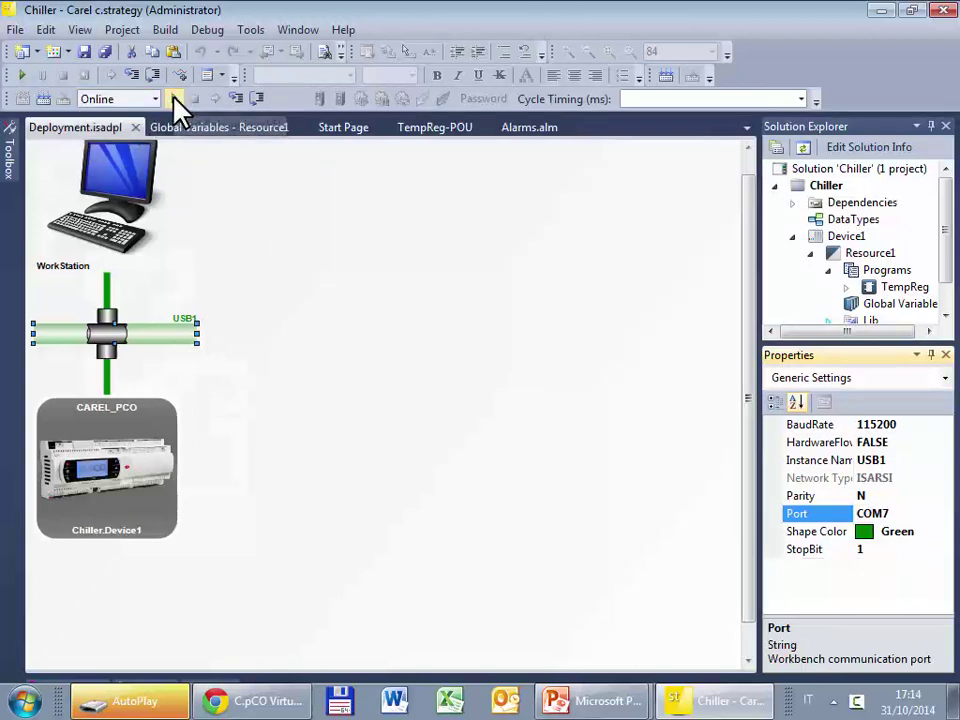
click(174, 99)
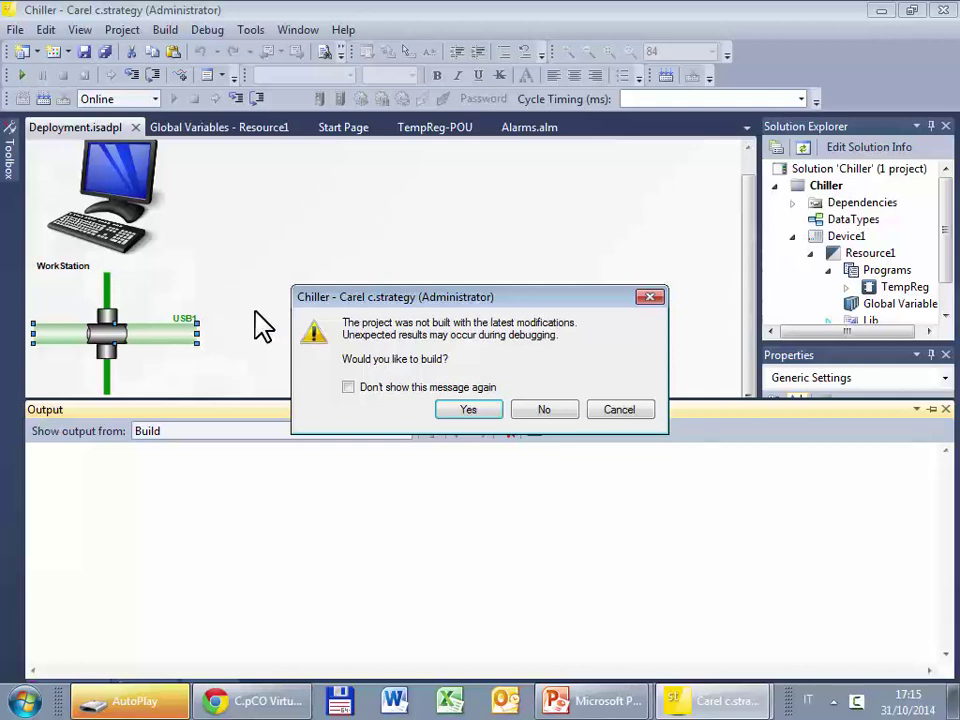
Cancel the build prompt, briefly launch and minimise c.design, then build the Chiller project.
click(620, 412)
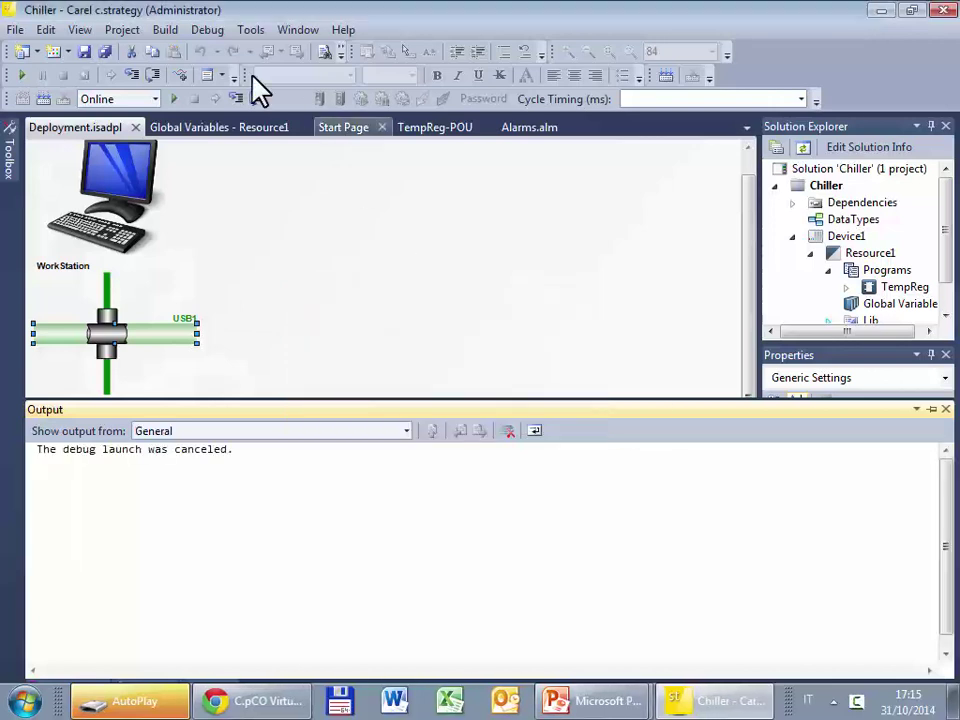
click(252, 29)
click(268, 50)
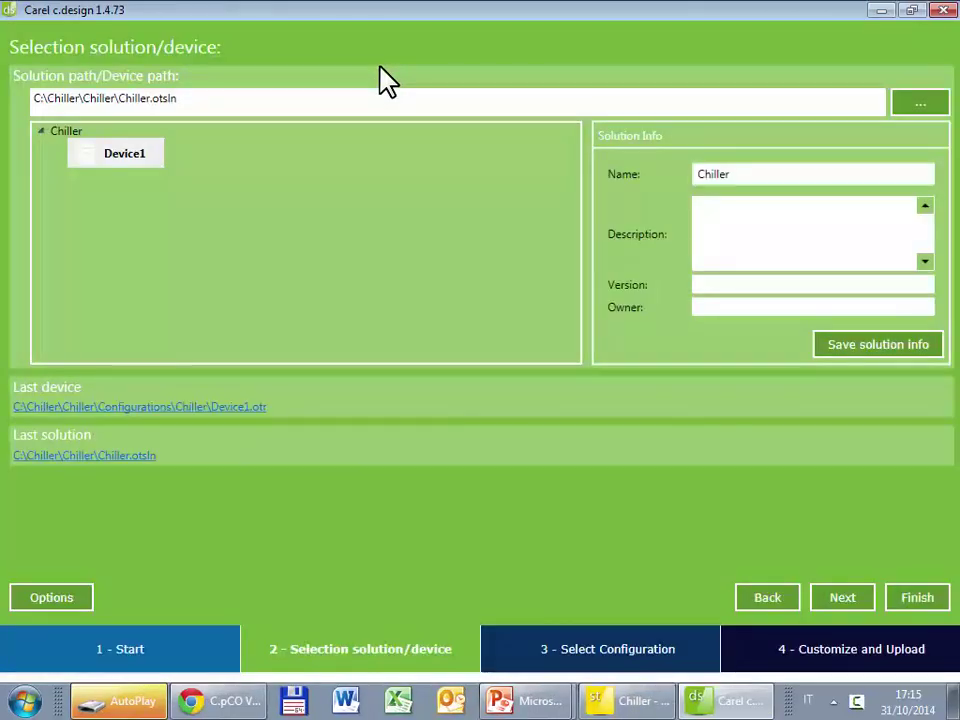
click(880, 11)
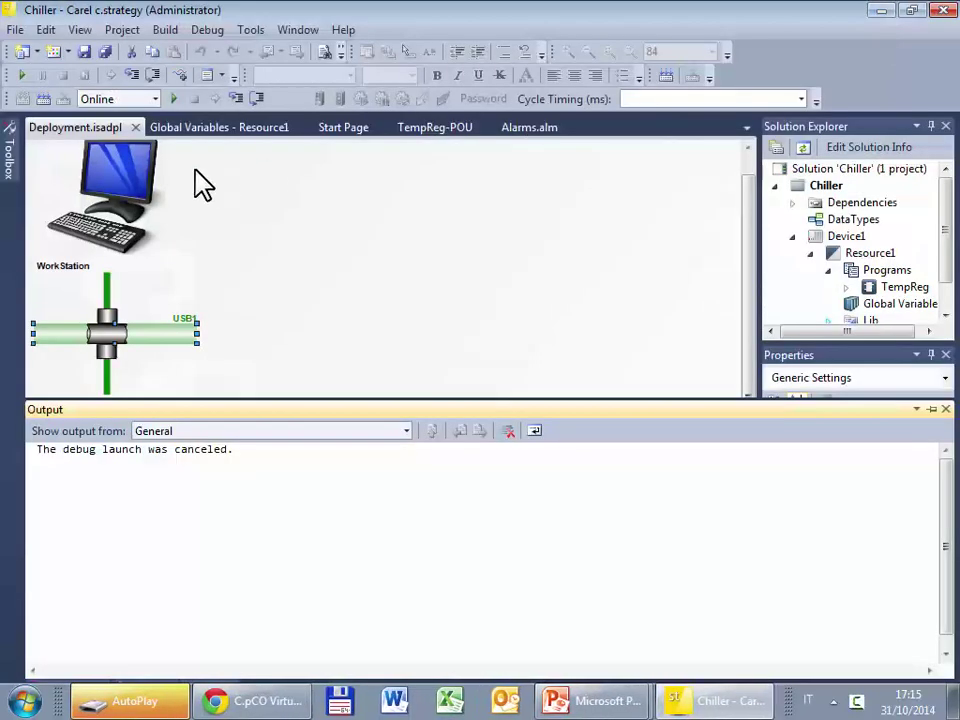
click(42, 100)
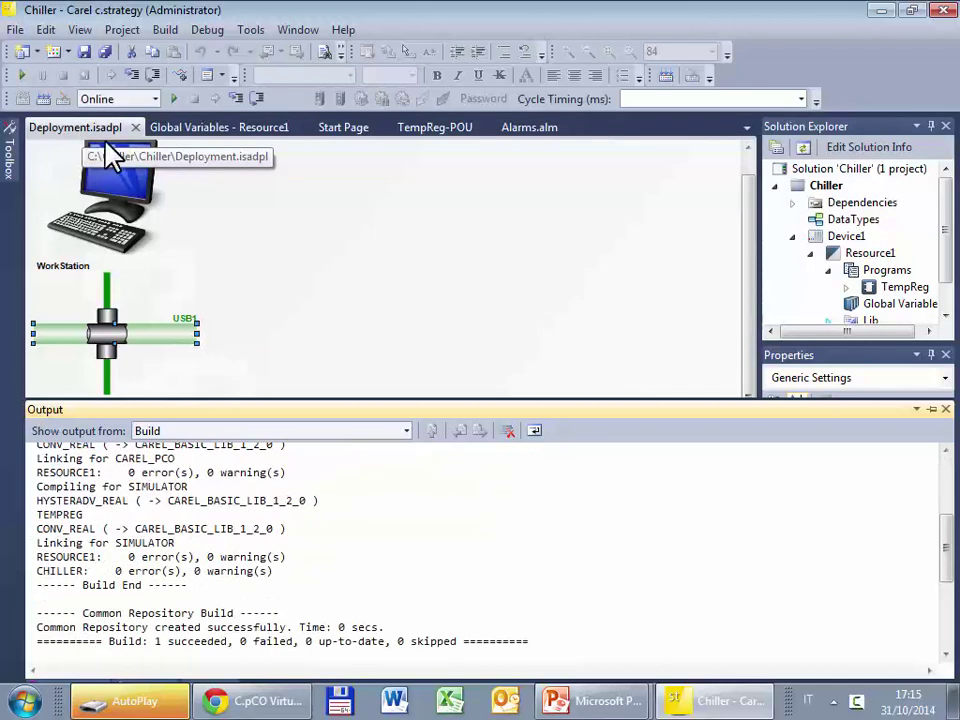
Launch c.design and advance through its pages to Upload to Device.
click(251, 30)
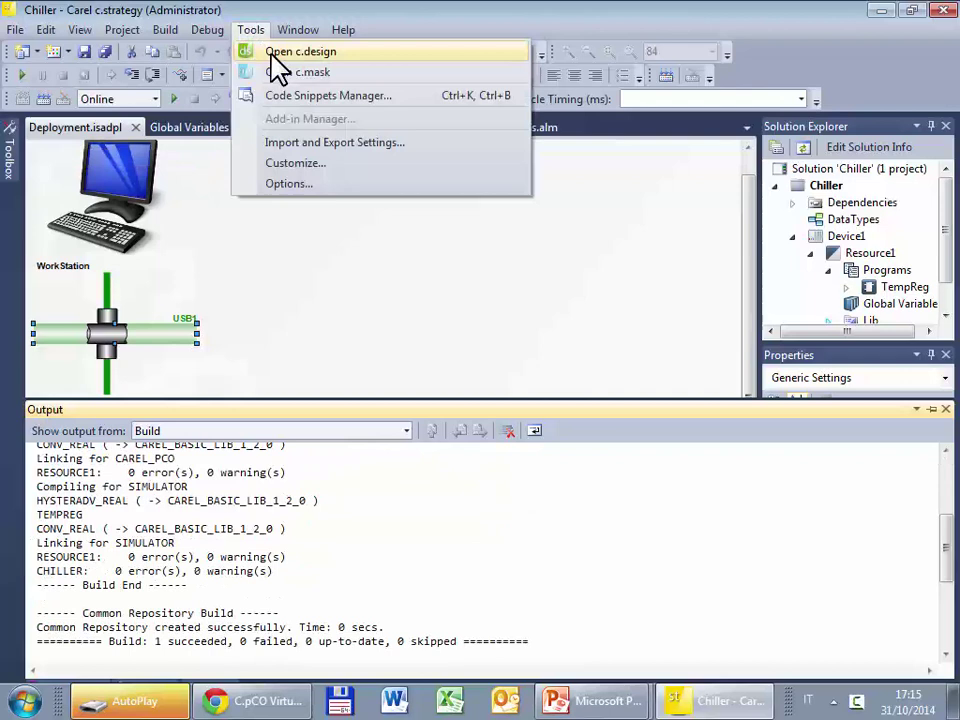
click(272, 56)
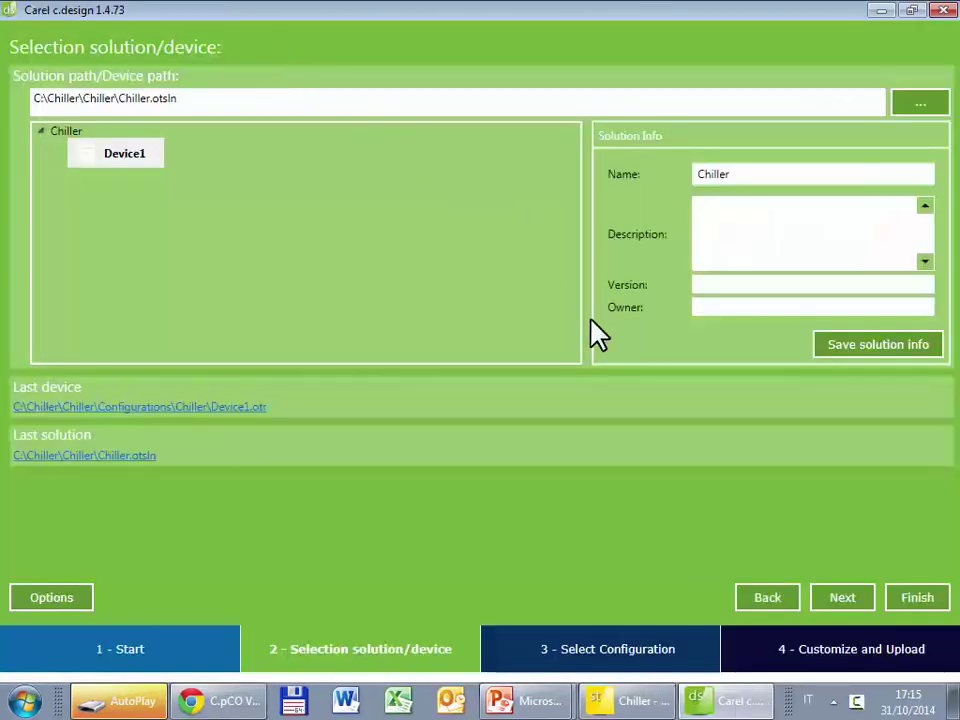
click(845, 597)
click(851, 598)
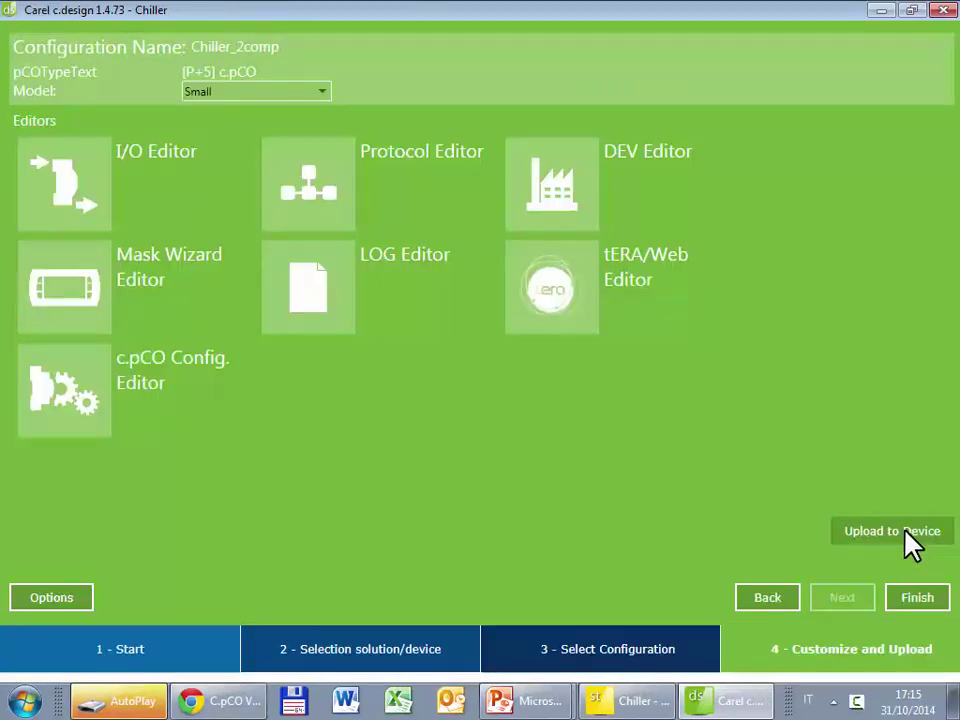
click(900, 531)
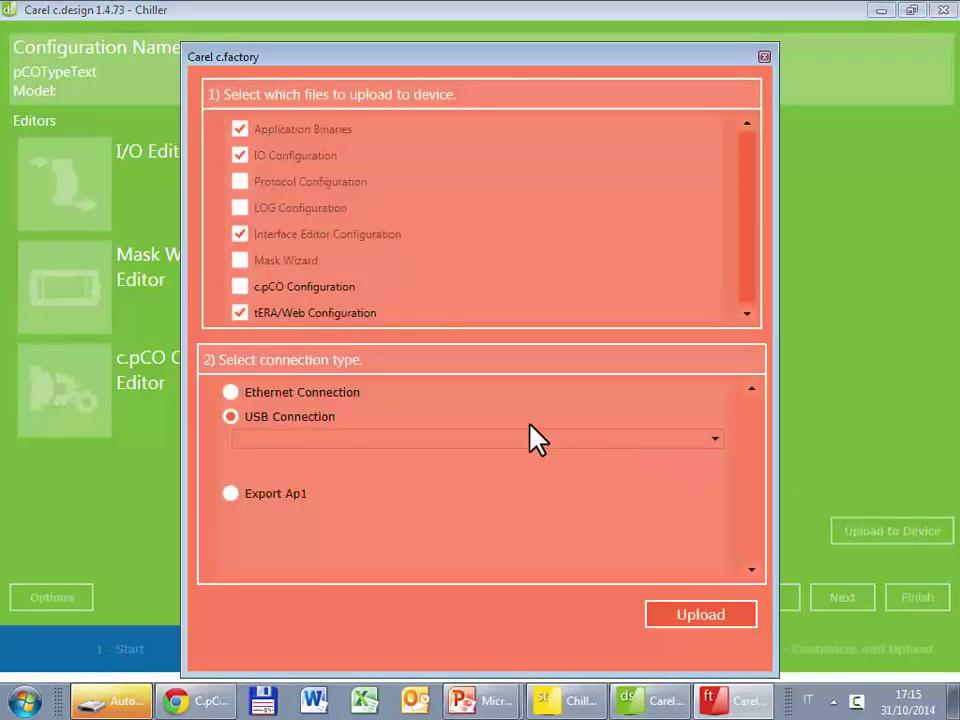
Upload the application over Ethernet to 10.10.4.26, then close c.factory and c.design.
click(289, 396)
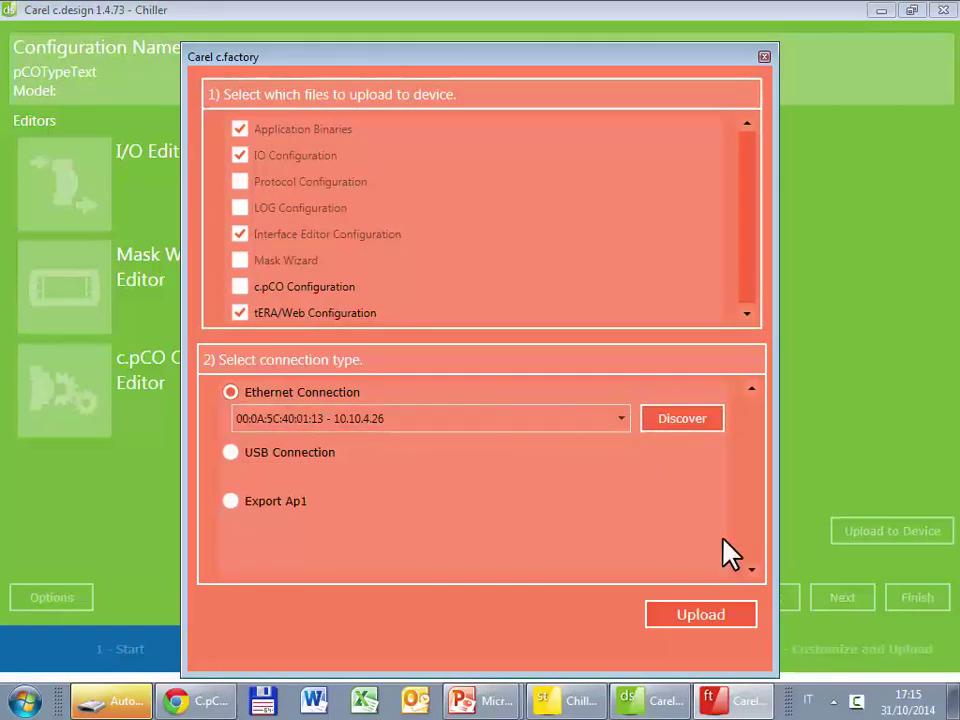
click(735, 624)
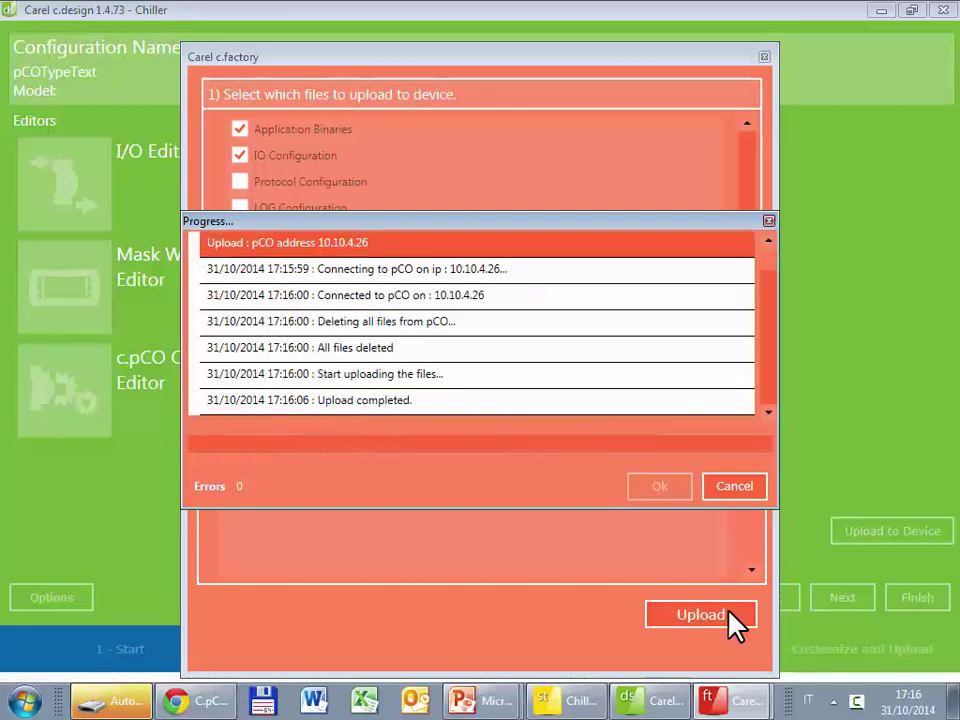
click(660, 486)
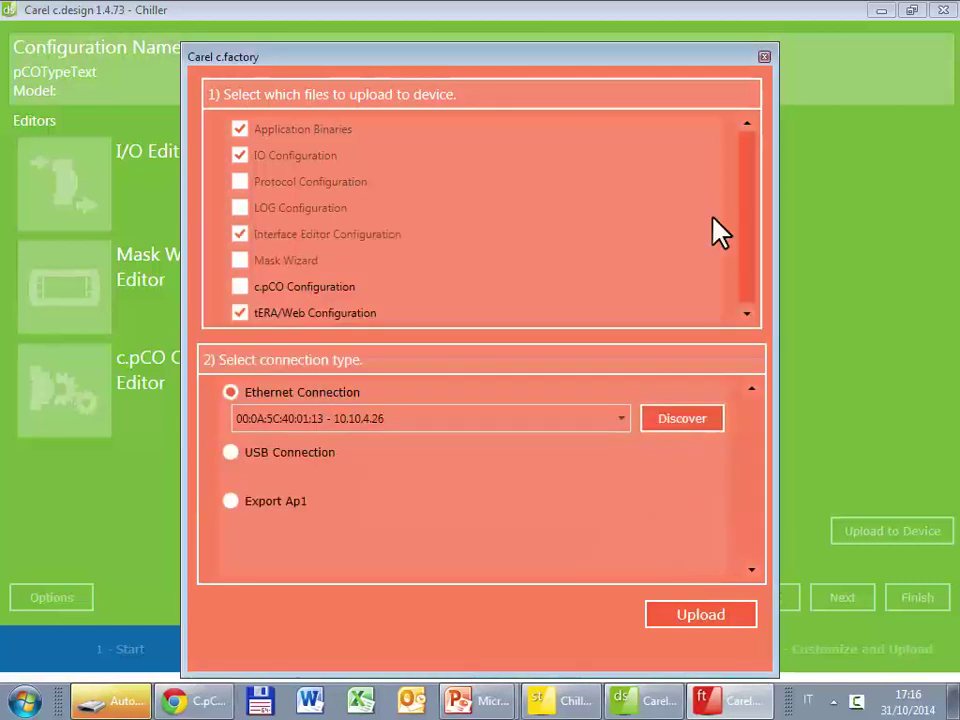
click(764, 57)
click(943, 10)
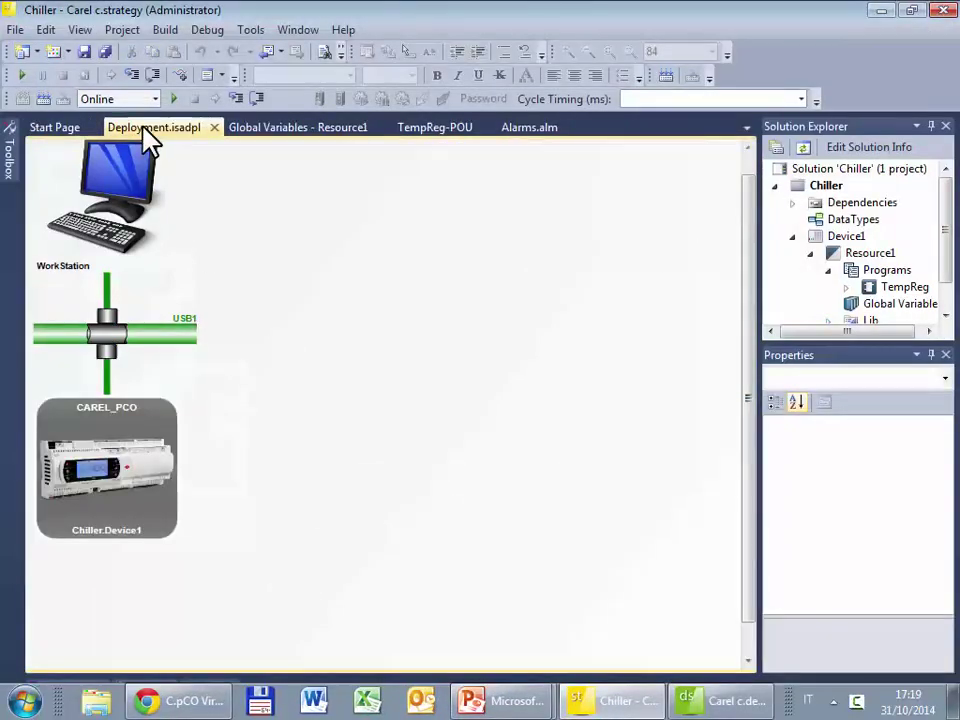
Keep the Online connection mode and start debugging so Resource1 runs with live values.
click(153, 99)
click(112, 114)
click(173, 98)
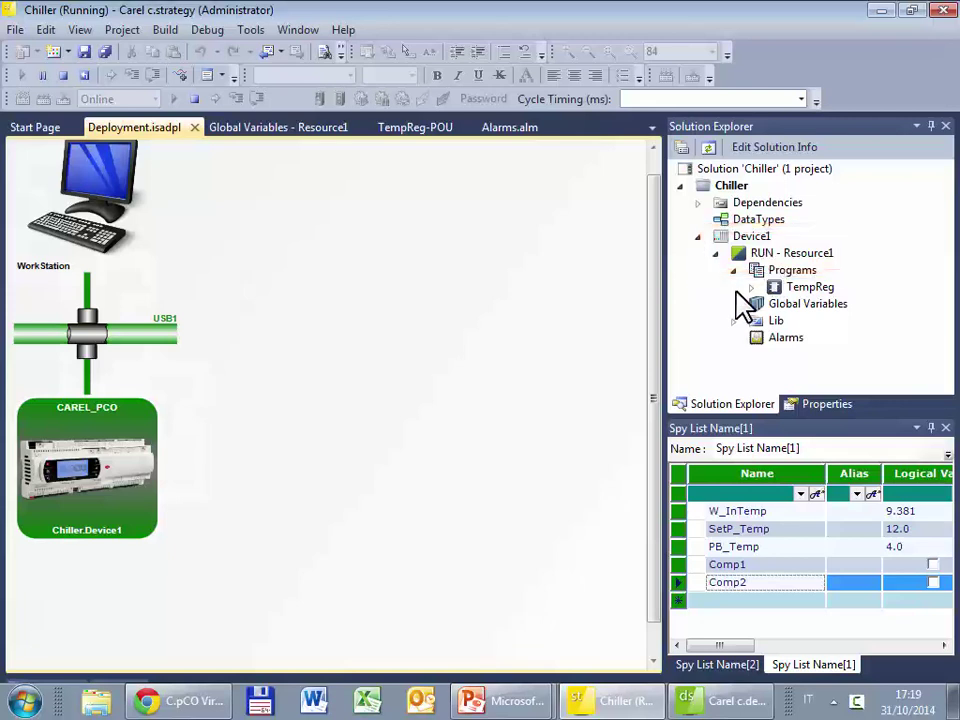
Open the TempReg diagram and zoom and scroll through its blocks to follow live values.
double_click(812, 287)
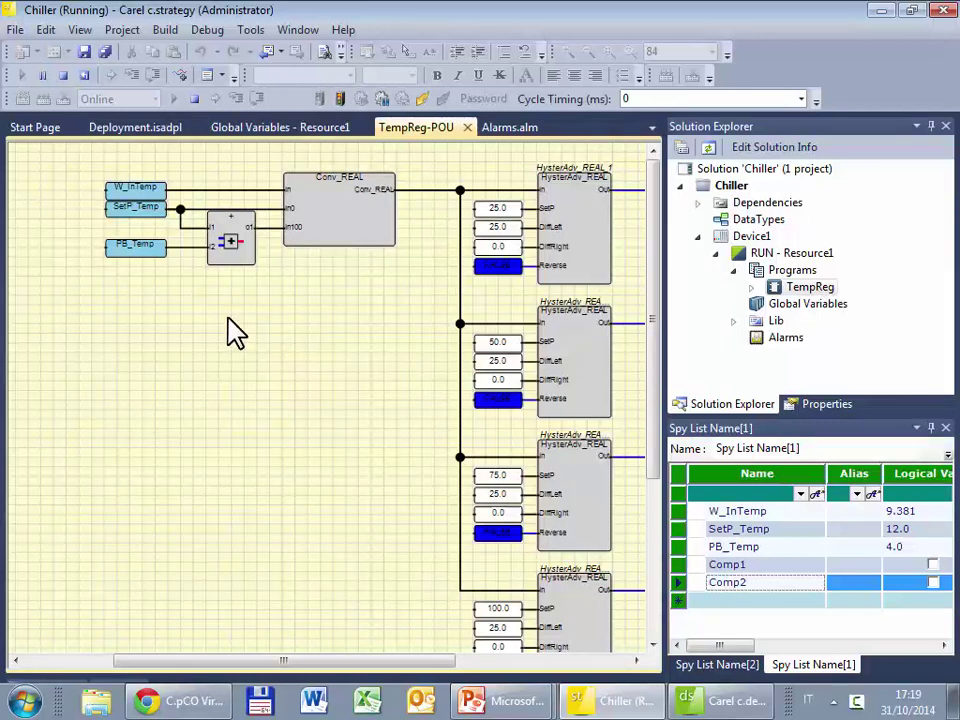
scroll(215, 220, up, 4)
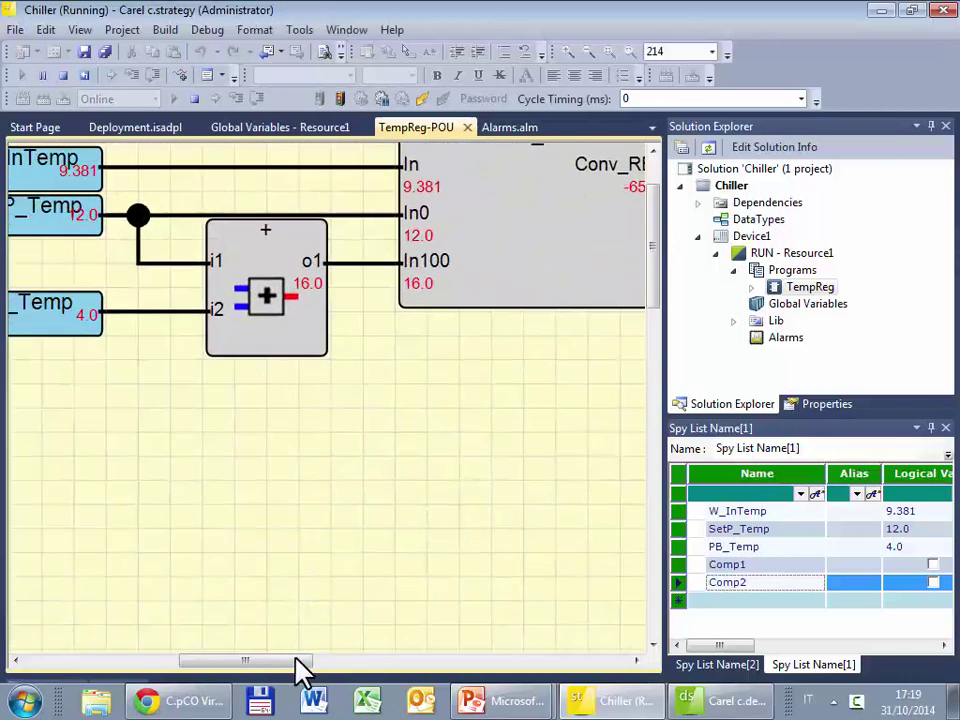
drag(298, 660, 272, 661)
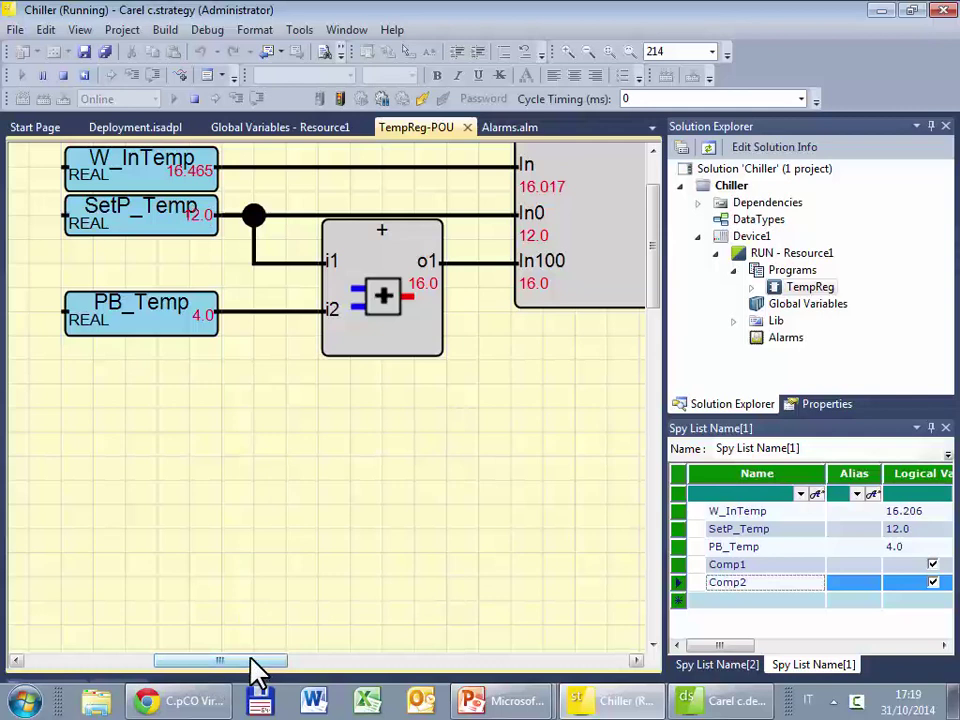
drag(253, 671, 498, 500)
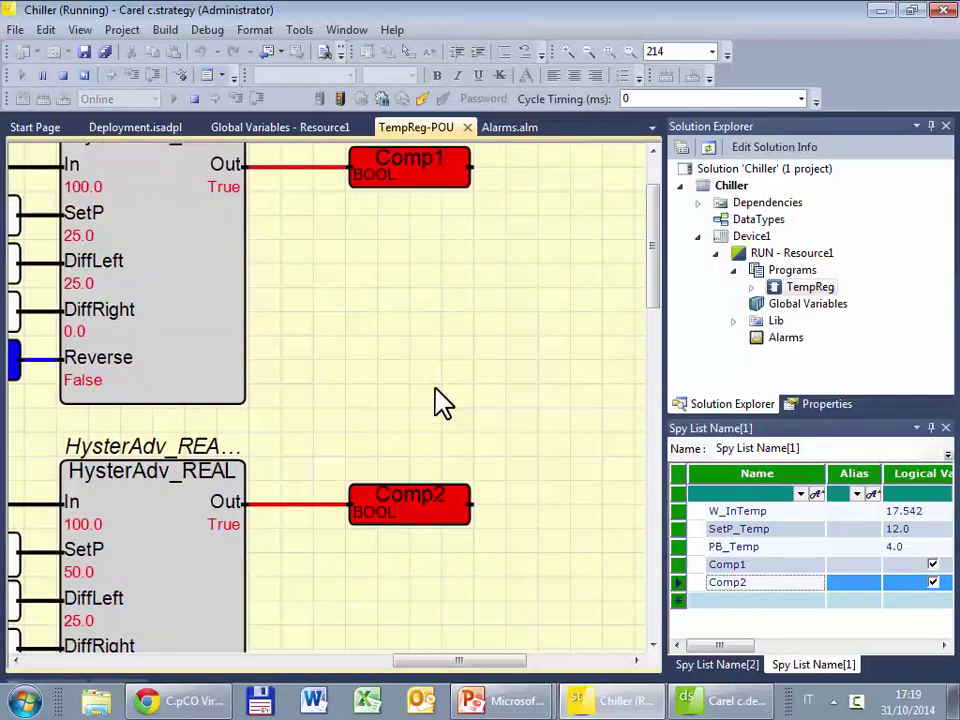
scroll(440, 398, down, 3)
scroll(440, 398, down, 4)
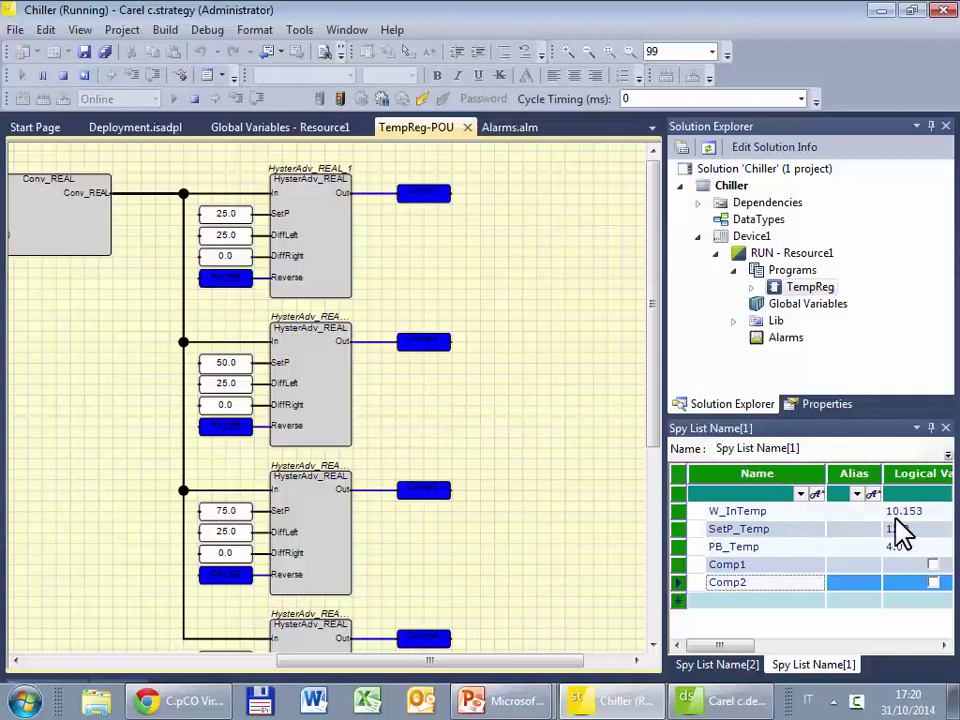
Open the Resource1 Global Variables table to watch W_InTemp and Comp1–Comp4 live.
click(825, 308)
double_click(825, 308)
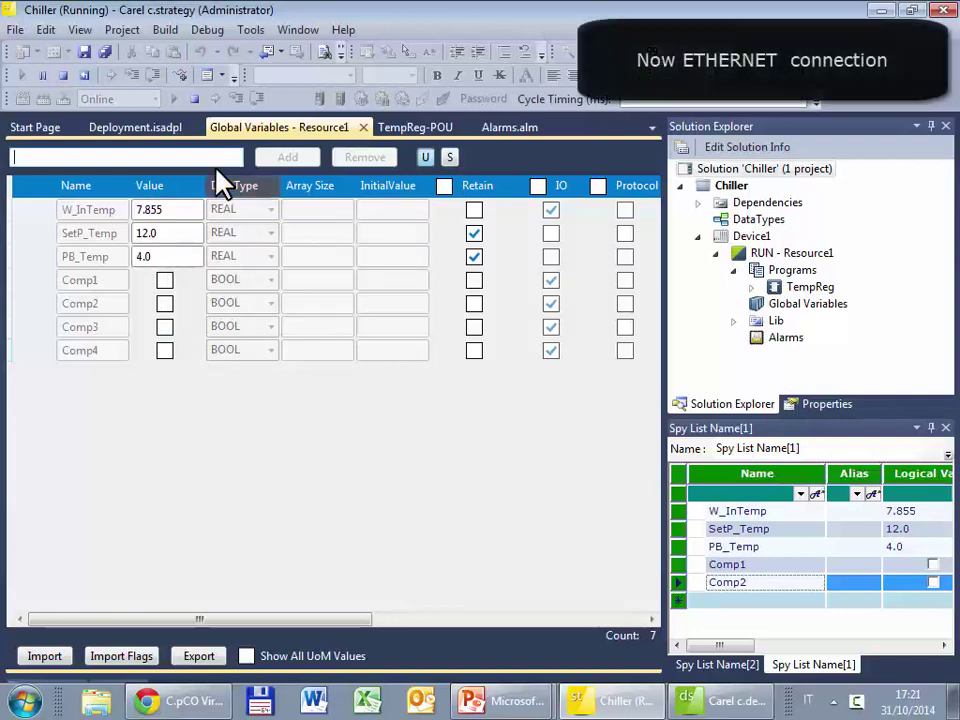
Stop debugging and go back to the Deployment.isadpl network diagram.
click(195, 99)
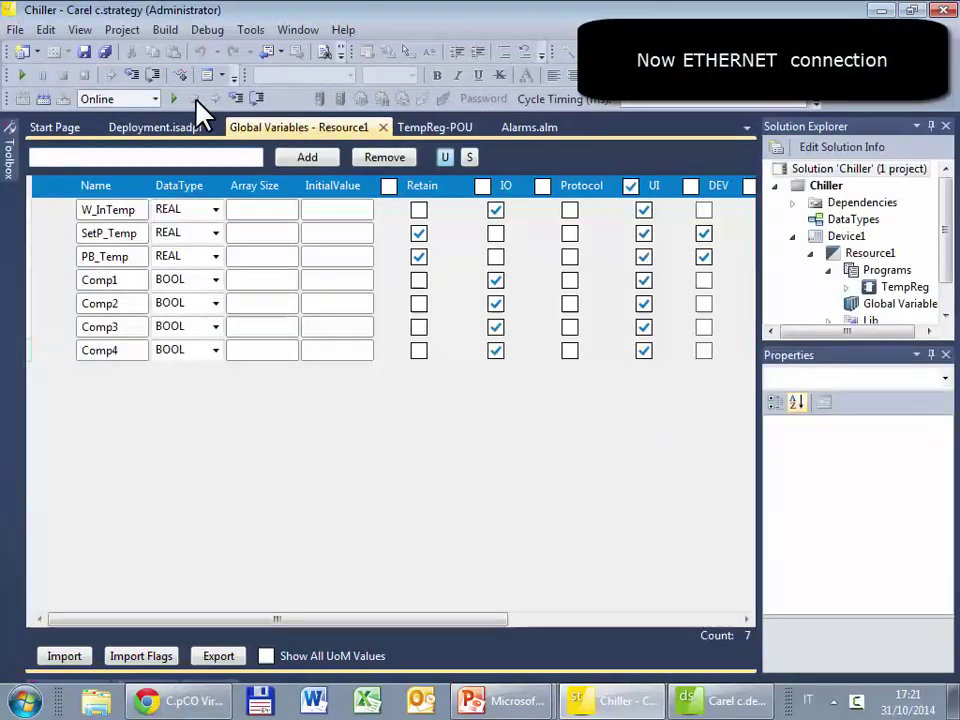
click(143, 135)
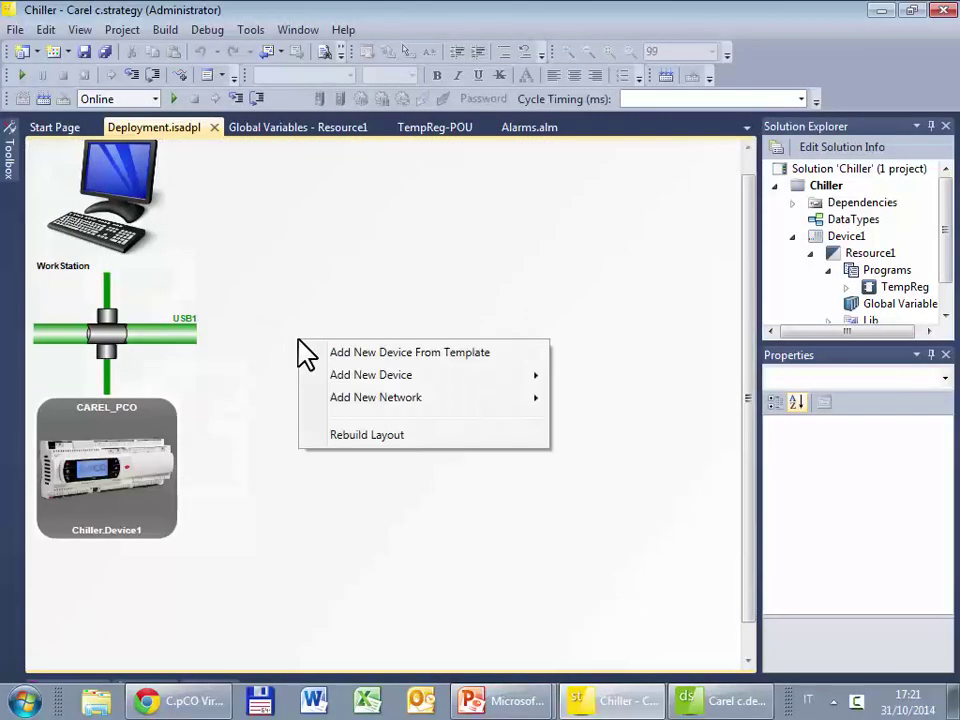
Add an ETCP network and move CAREL_PCO and the USB1 bar lower to make room.
mouse_move(463, 405)
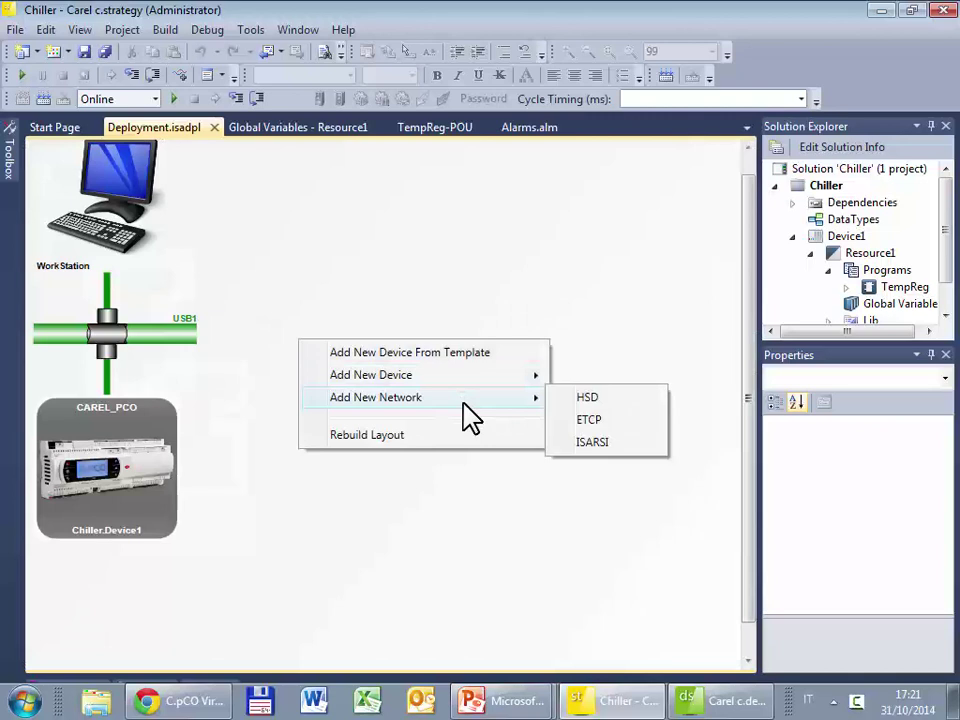
click(619, 422)
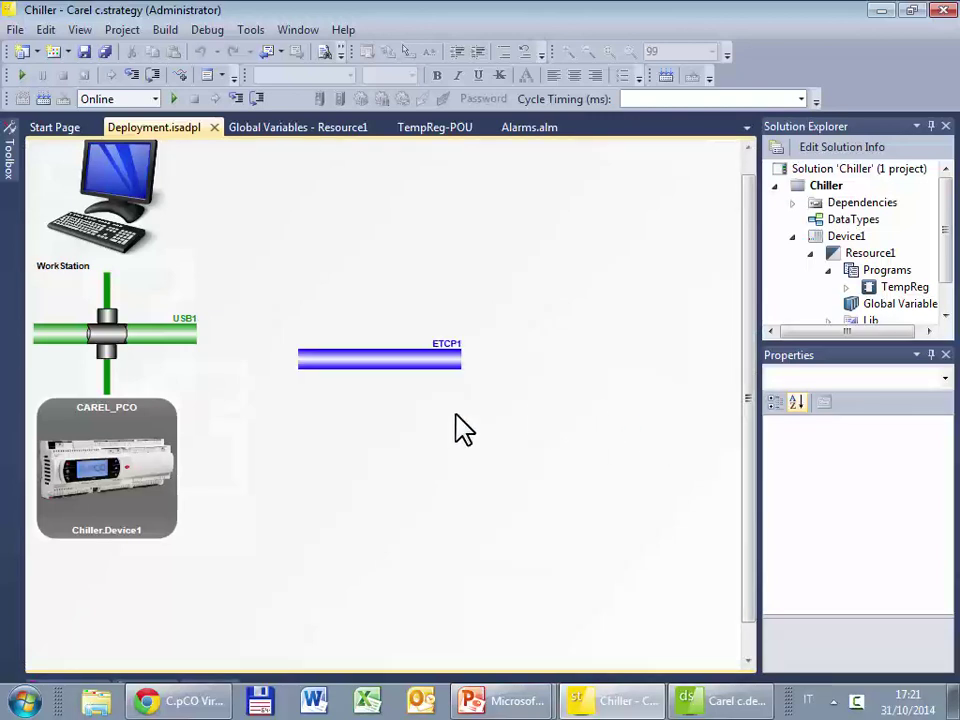
drag(172, 443, 171, 503)
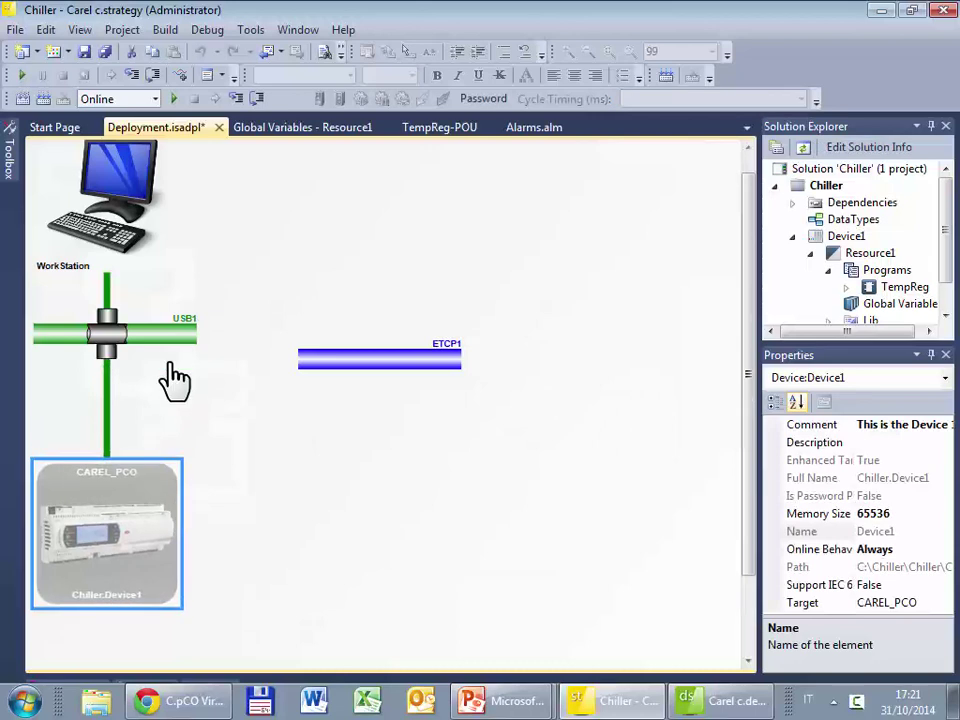
click(122, 355)
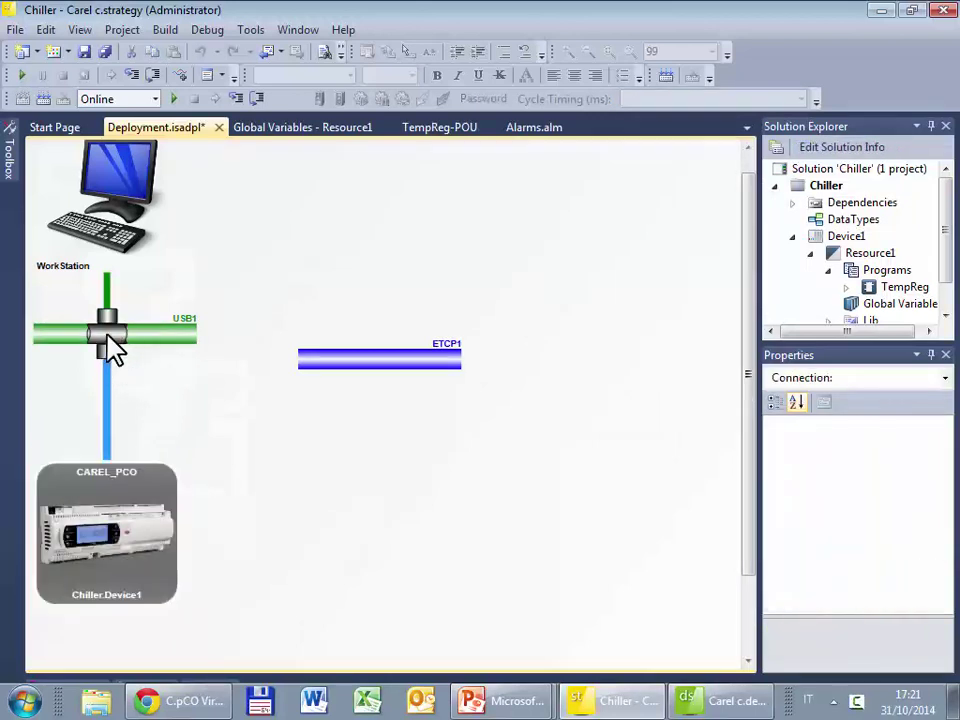
drag(167, 336, 163, 372)
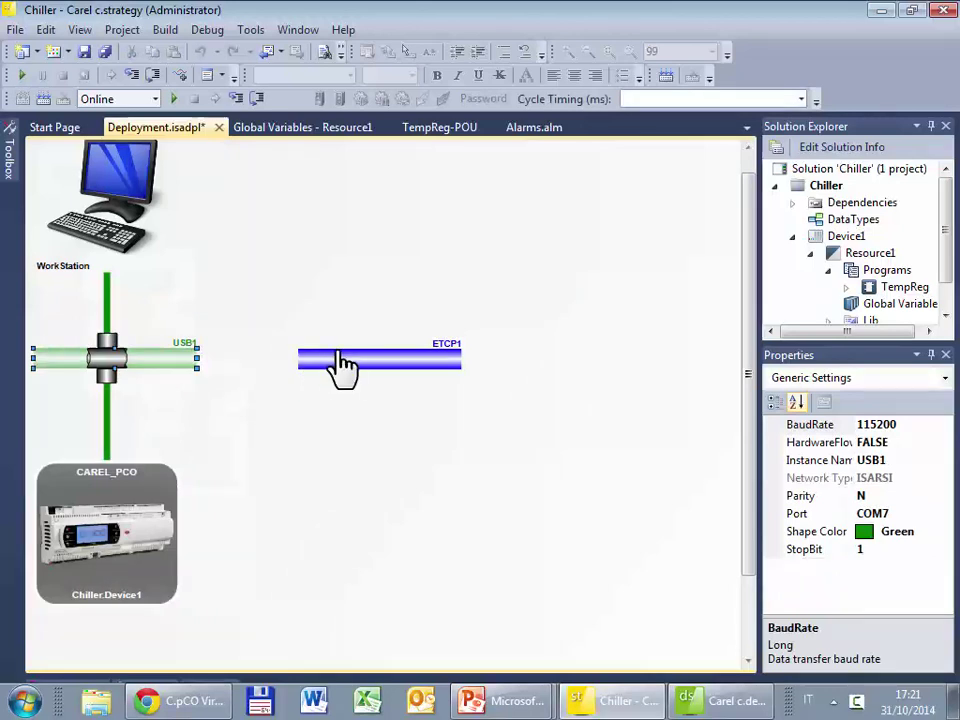
Link ETCP1 to the WorkStation and CAREL_PCO, and place it below USB1.
drag(338, 358, 122, 274)
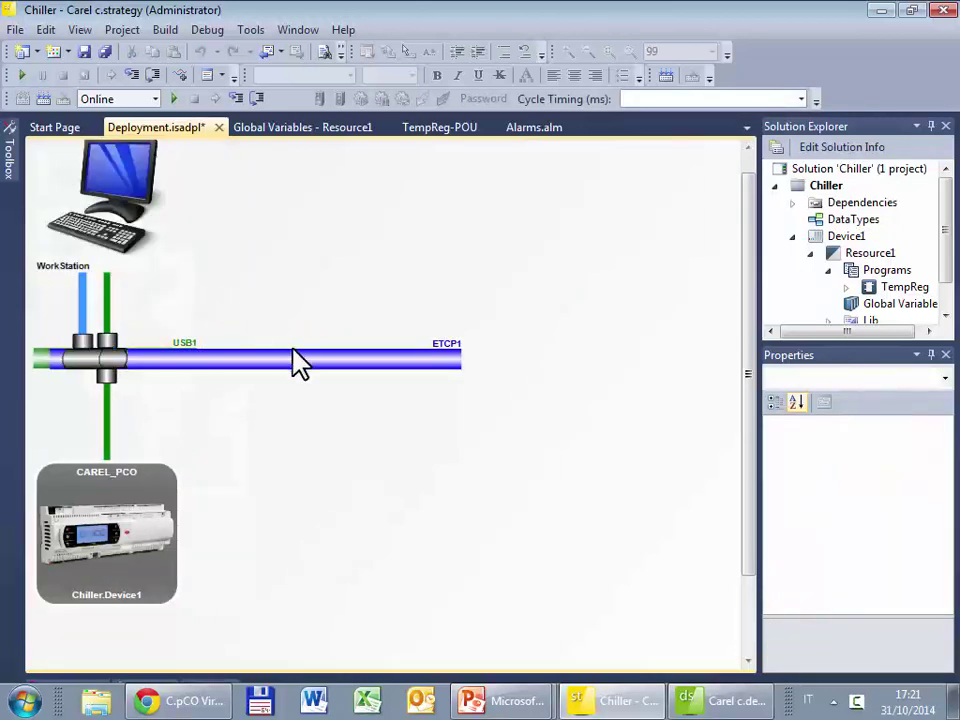
drag(318, 368, 163, 464)
drag(206, 364, 199, 401)
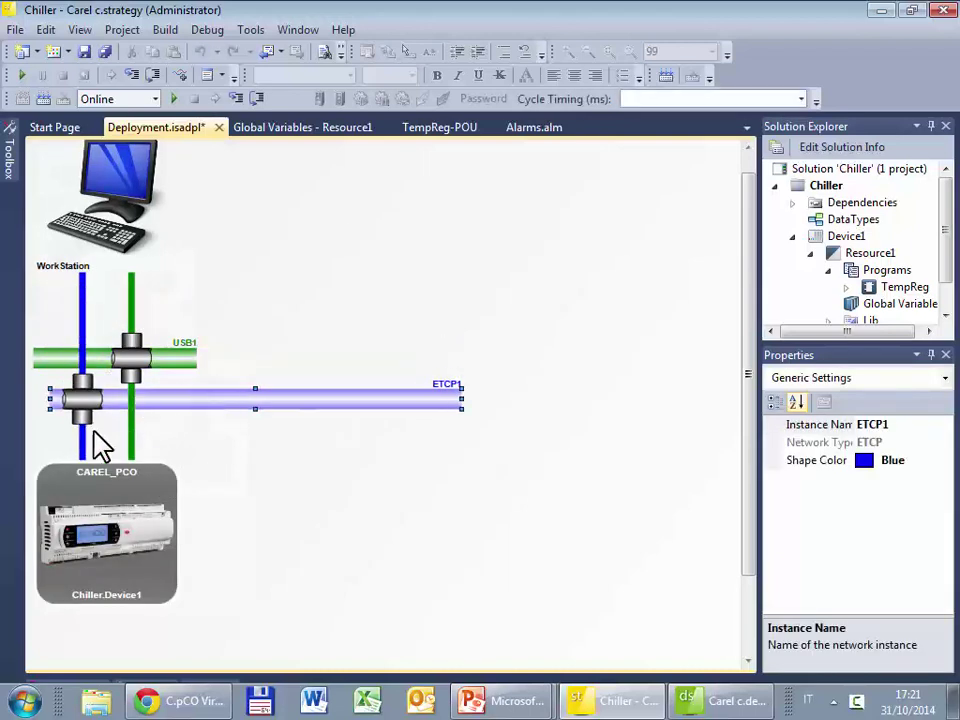
click(318, 452)
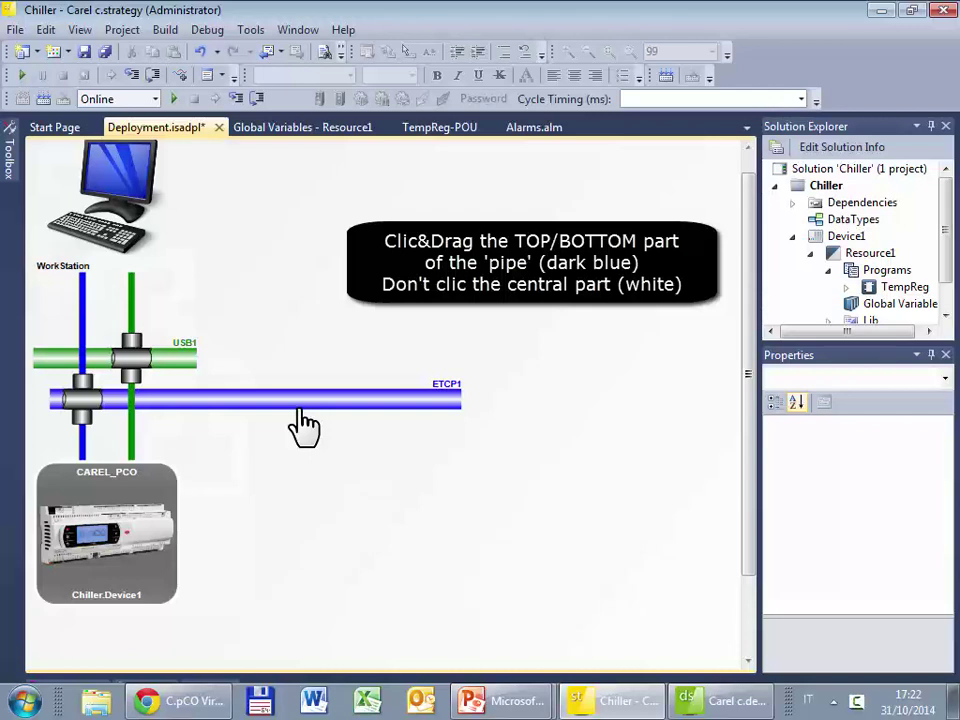
Try linking ETCP1 to the controller, then shorten the ETCP1 network bar.
drag(270, 405, 199, 476)
drag(278, 394, 339, 336)
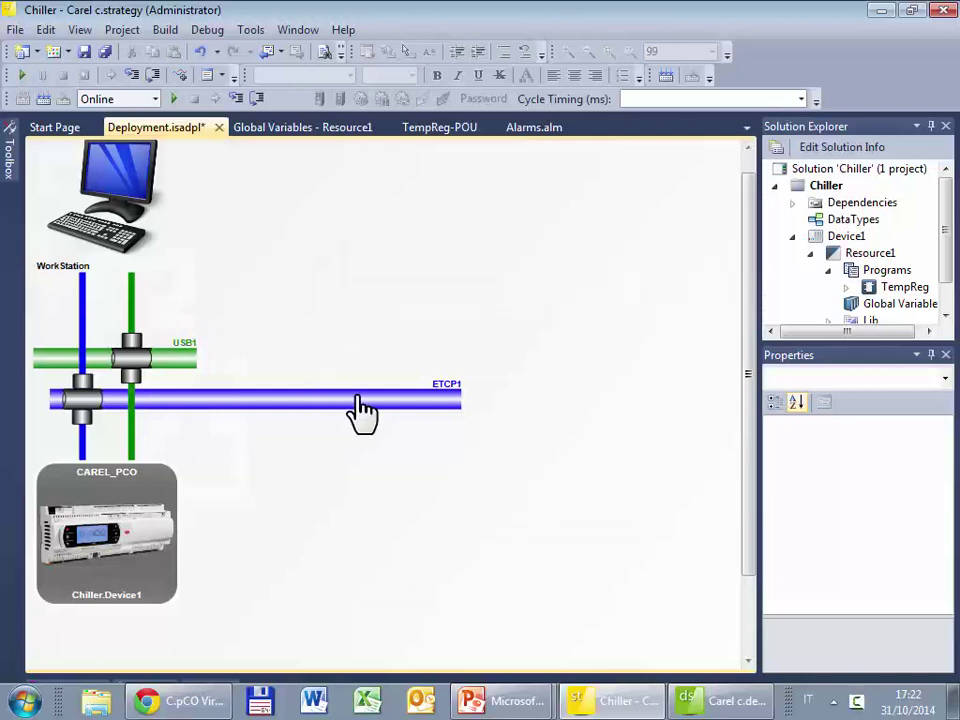
click(400, 399)
drag(454, 400, 279, 400)
click(257, 447)
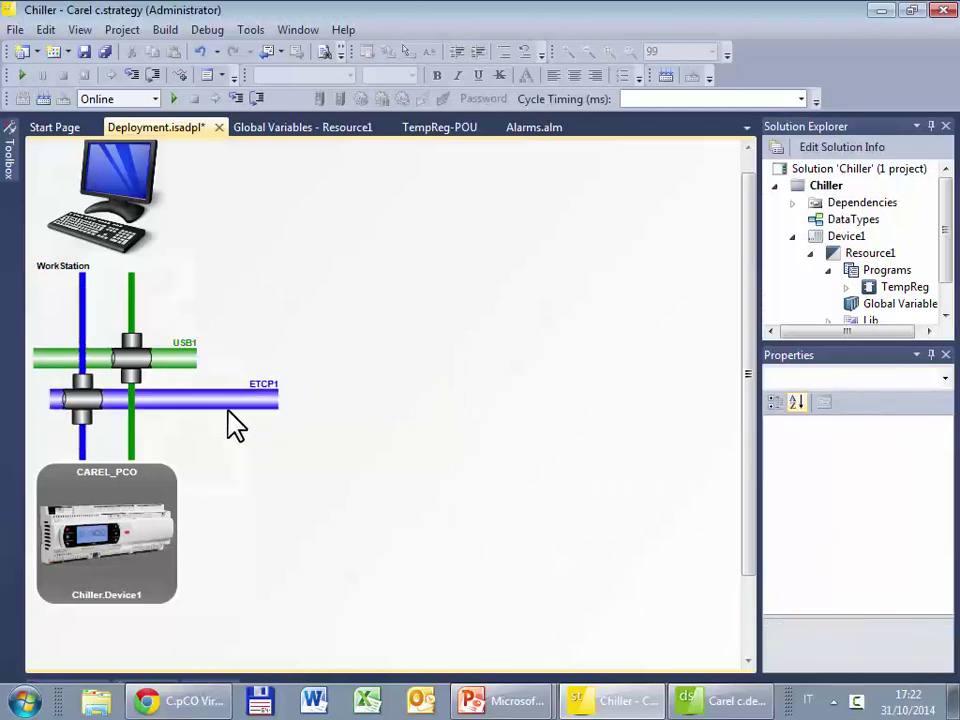
Show the ETCP1-to-CAREL_PCO connection's properties, with IP address currently 127.0.0.1.
click(228, 400)
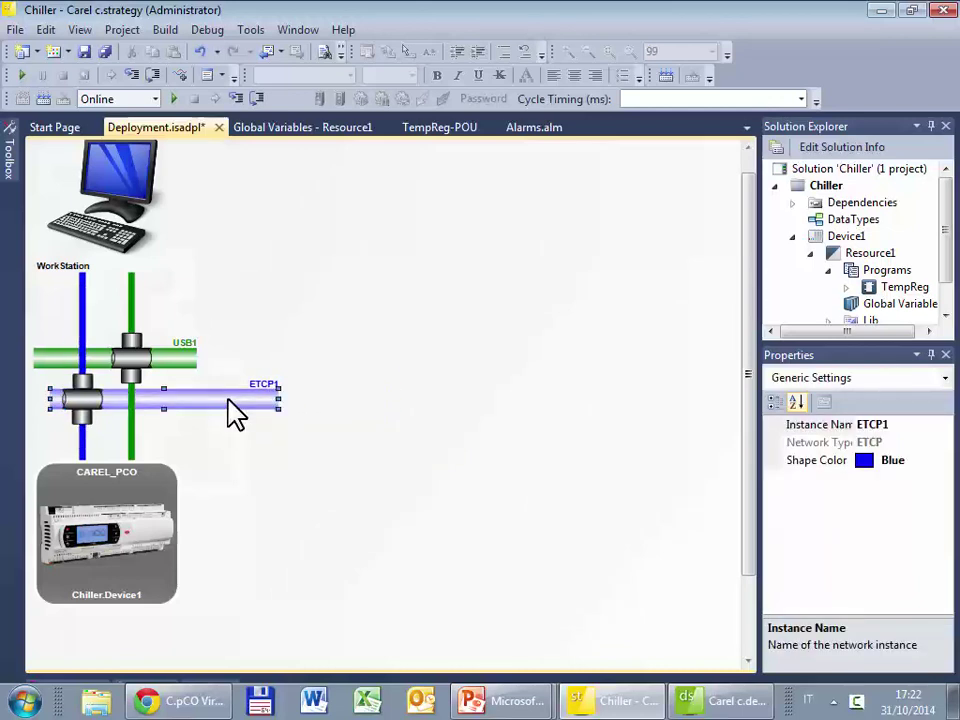
click(178, 355)
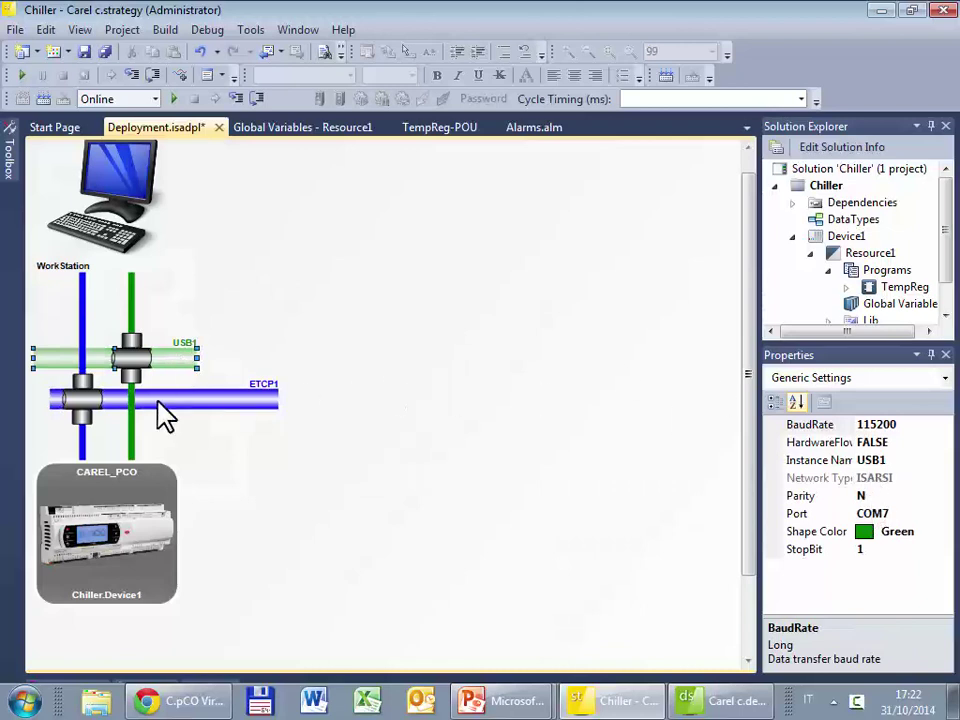
click(83, 445)
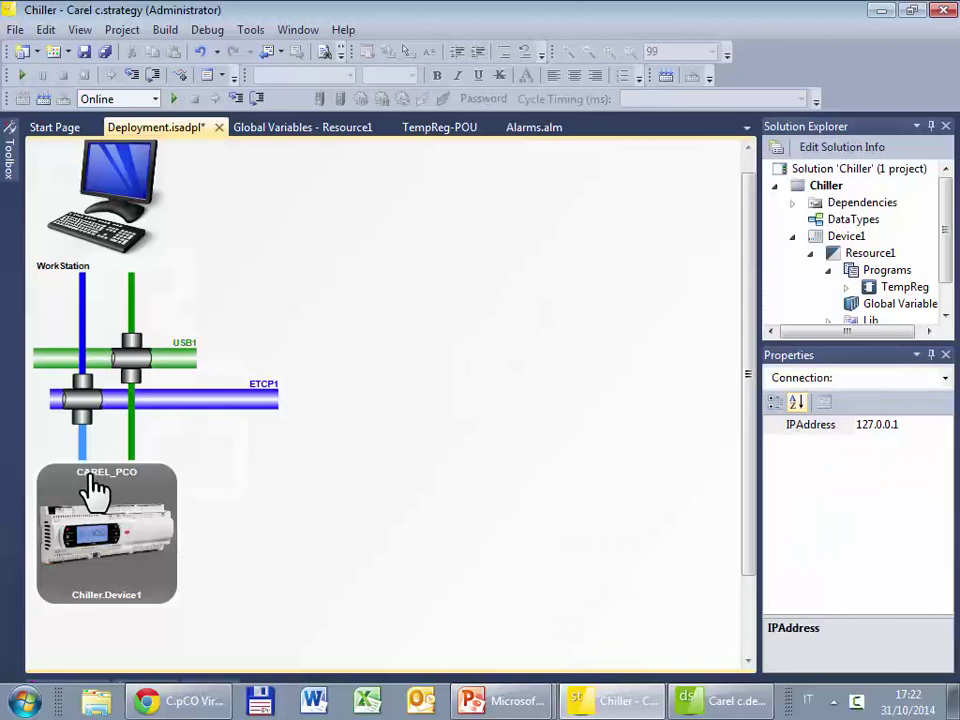
Change the connection's IPAddress to 10.10.4.26, checking it against the controller's browser virtual display.
click(887, 424)
double_click(889, 424)
text(10.10.4.26)
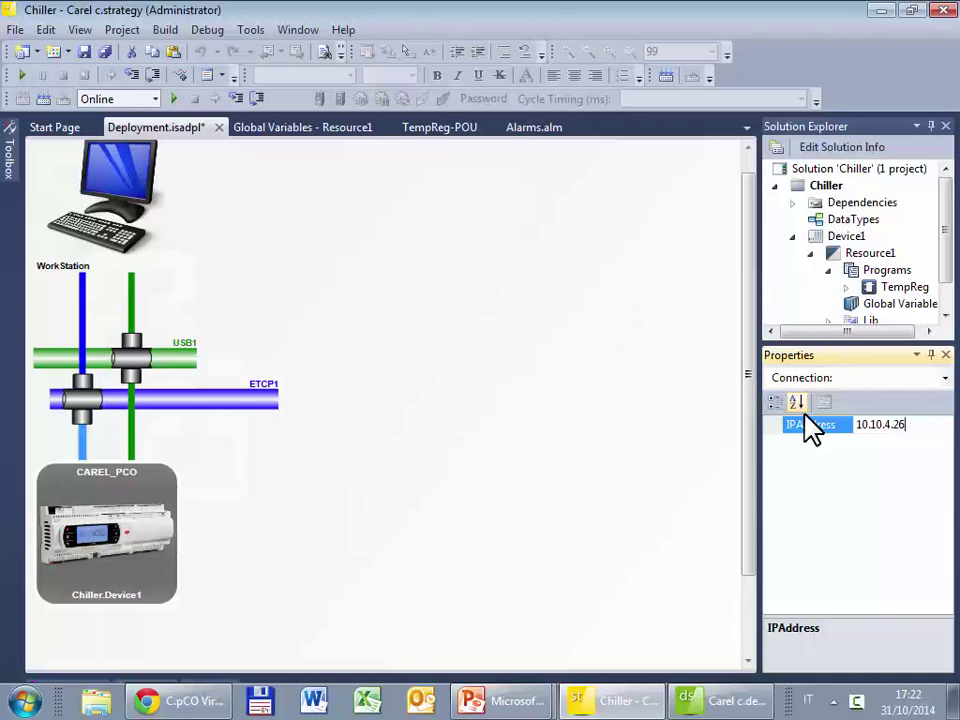
click(165, 705)
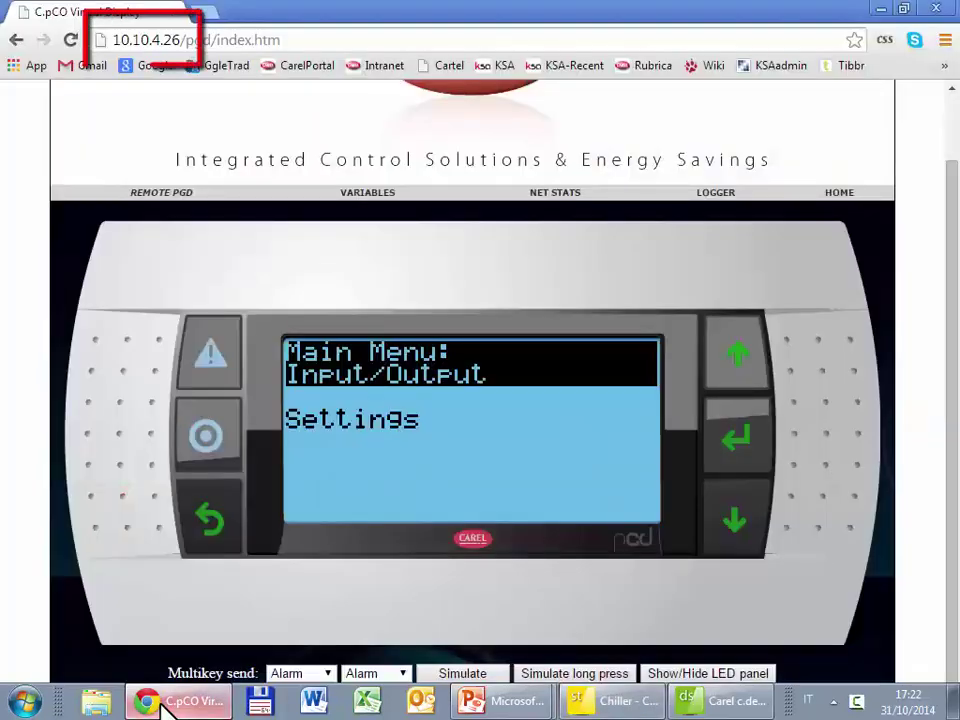
click(605, 701)
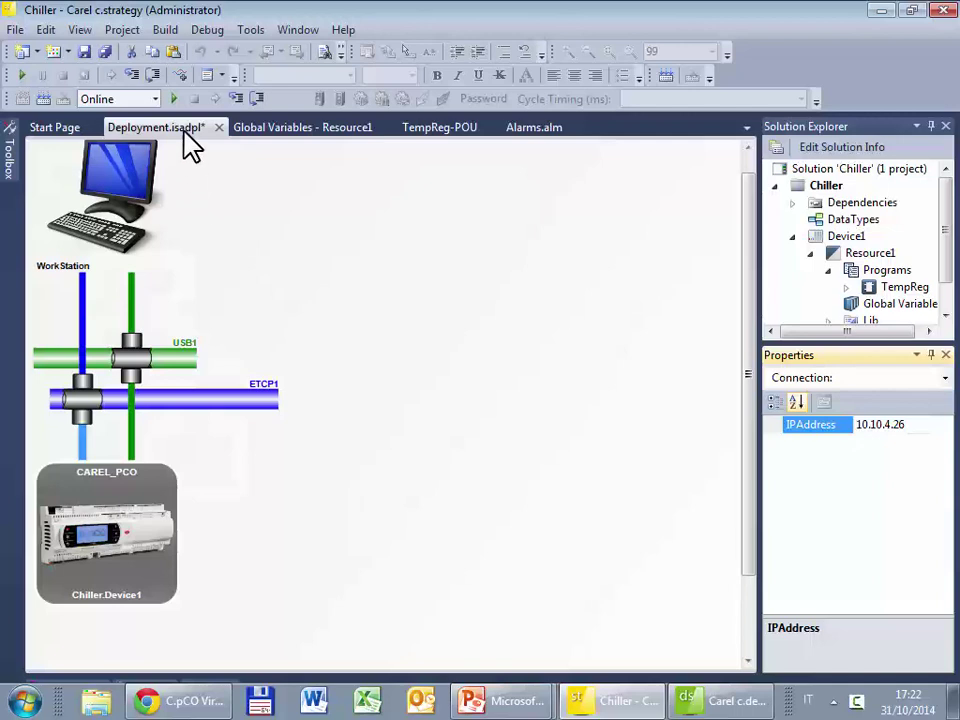
Start debugging the Chiller project online over the ETCP1 Ethernet link.
click(172, 98)
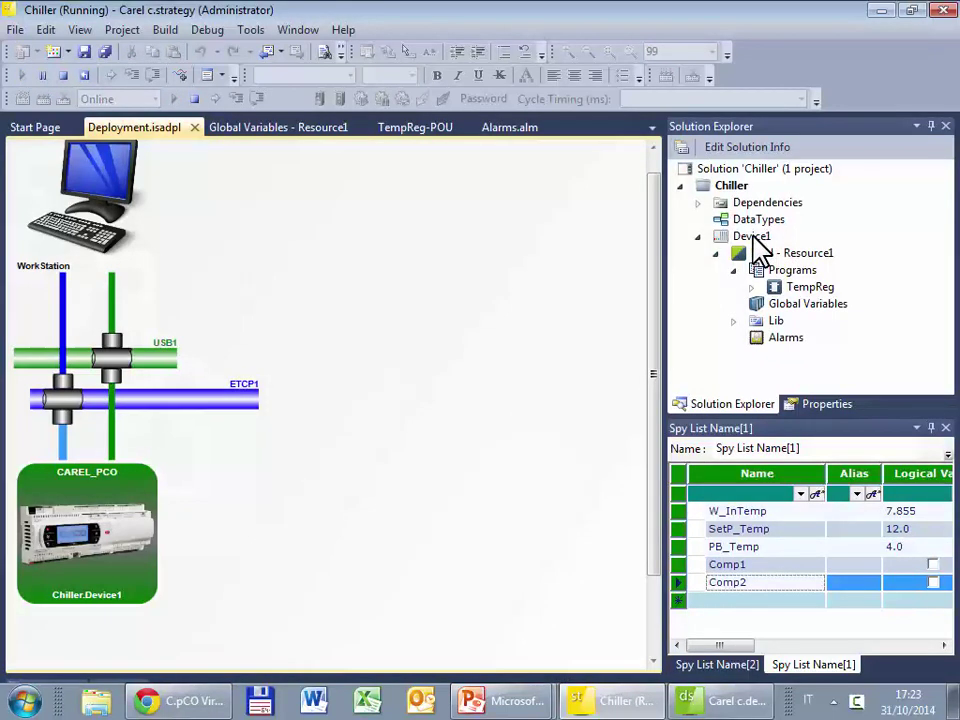
Show the live TempReg-POU diagram and scroll to its blocks, W_InTemp reading 8.905.
click(412, 126)
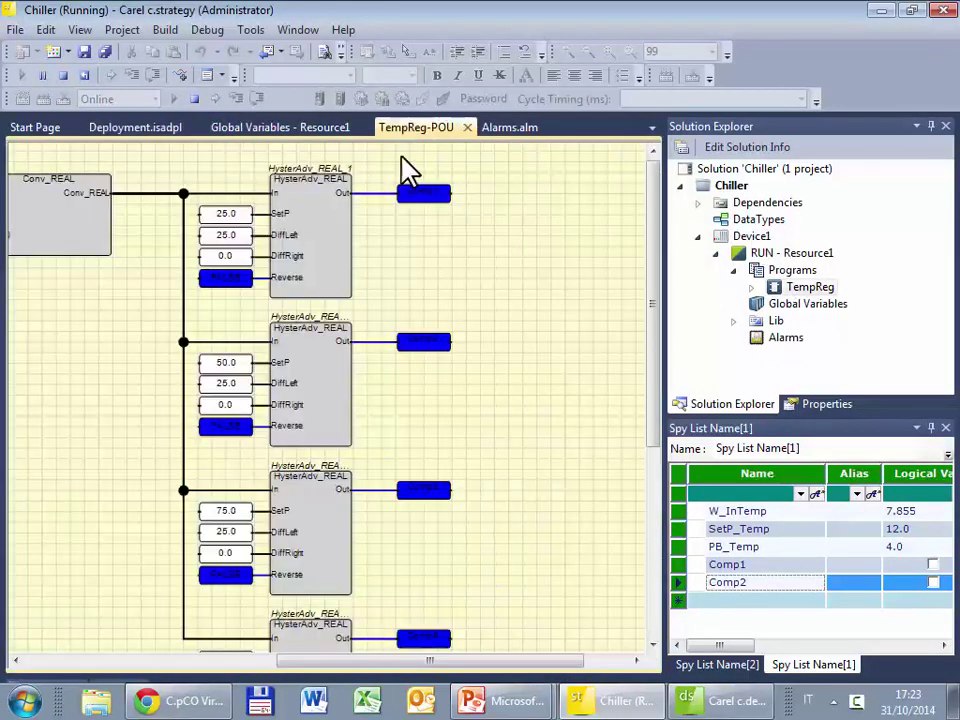
drag(285, 664, 210, 682)
scroll(240, 470, down, 1)
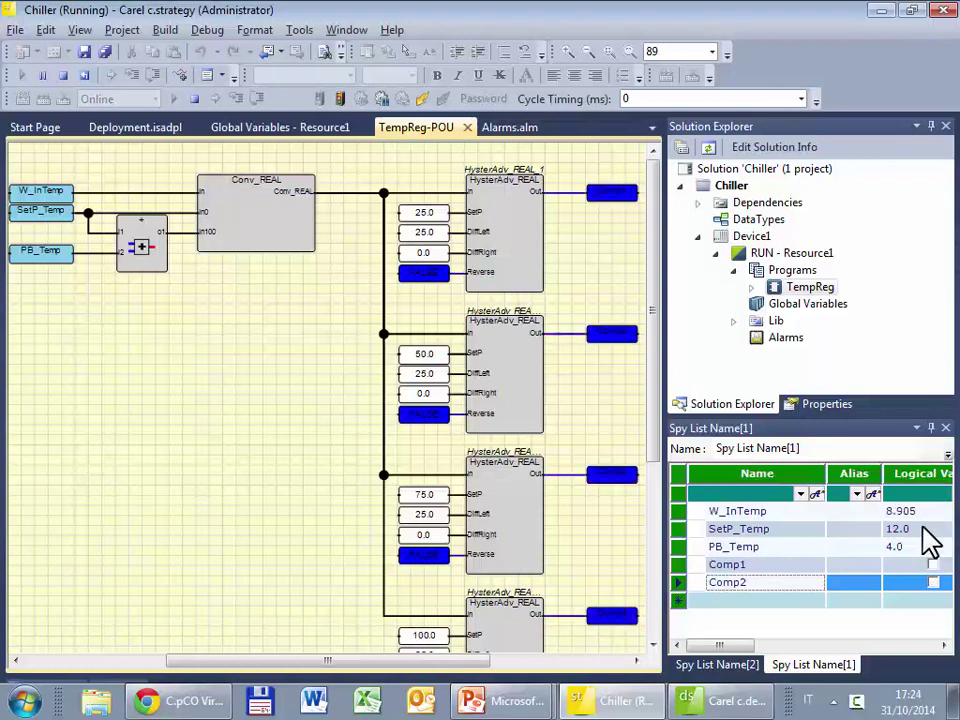
Stop debugging, returning the TempReg diagram to offline editing mode.
click(194, 99)
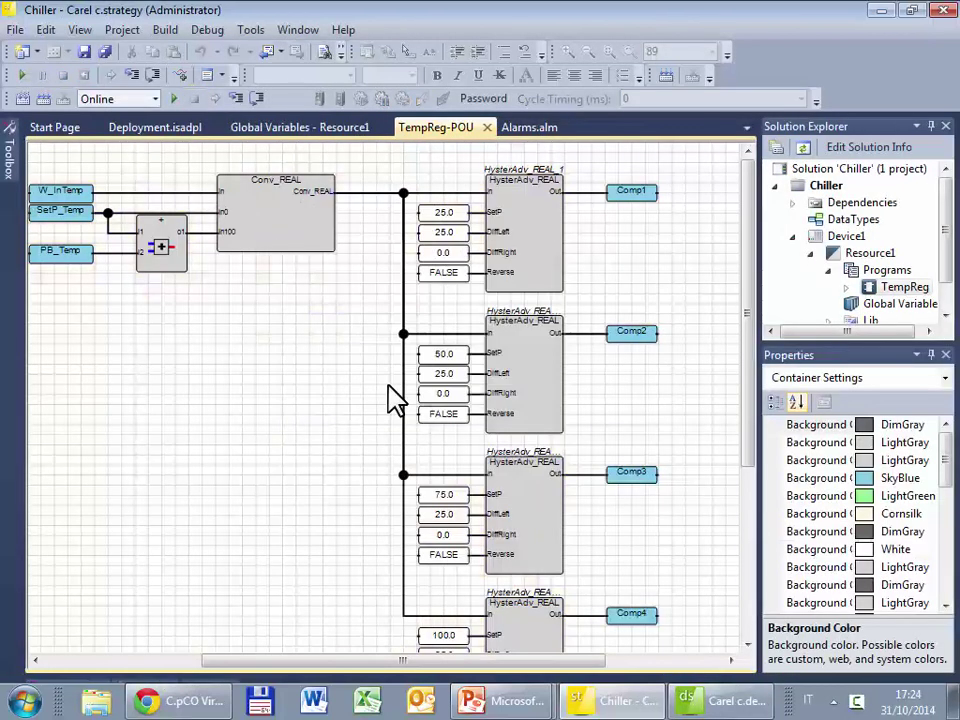